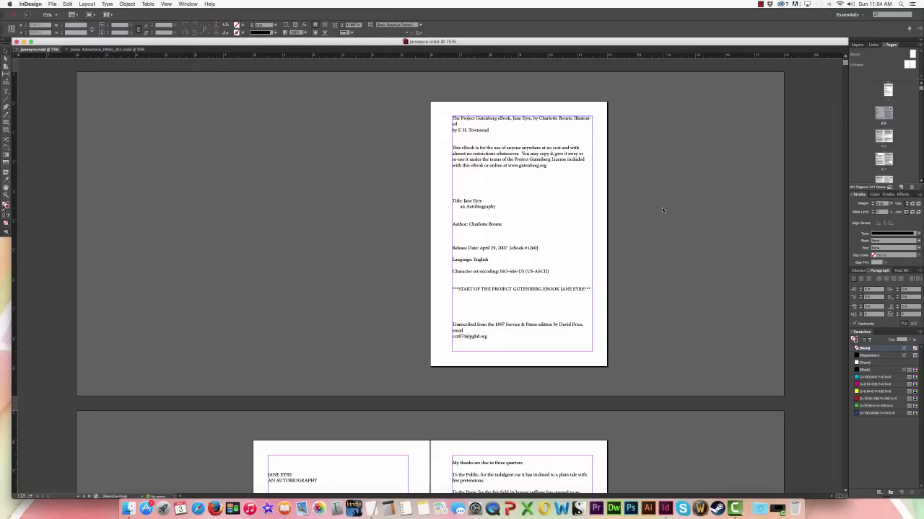
Step: Delete the Project Gutenberg eBook title and licence notice from the start of the first page
{"action": "double_click", "coordinate": [515, 196]}
{"action": "left_click_drag", "start_coordinate": [535, 181], "coordinate": [460, 117]}
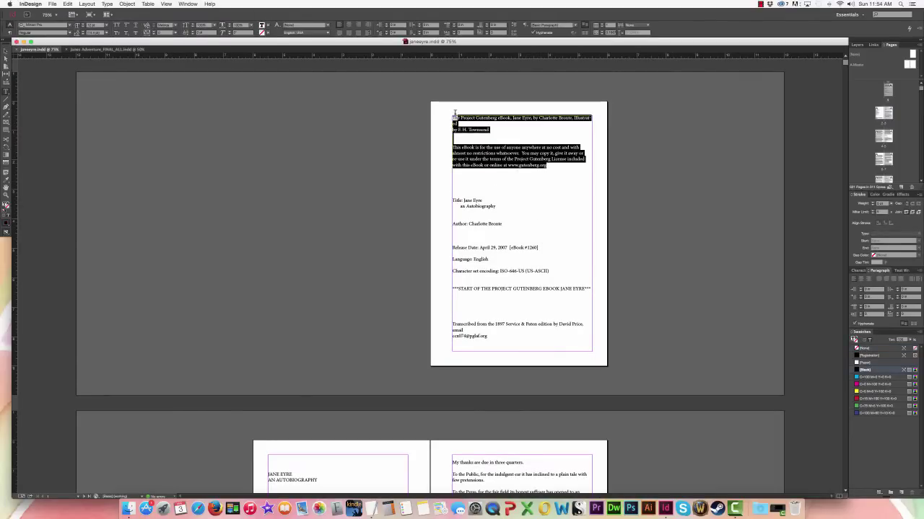
{"action": "key", "text": "BackSpace"}
Step: Delete the whole preface and the note to the third edition, up to the CHAPTER I heading
{"action": "left_click_drag", "start_coordinate": [443, 186], "coordinate": [479, 358]}
{"action": "scroll", "coordinate": [478, 354], "scroll_direction": "down", "scroll_amount": 10}
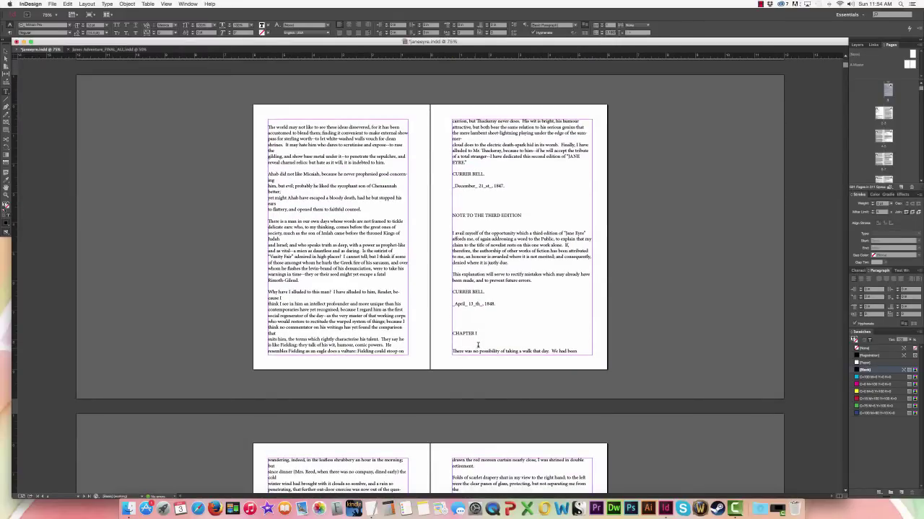
{"action": "left_click", "coordinate": [456, 310], "text": "shift"}
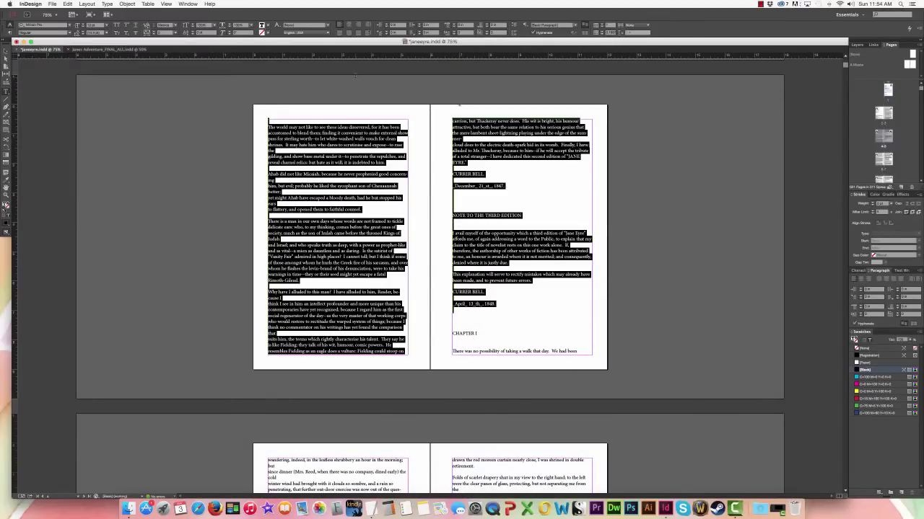
{"action": "scroll", "coordinate": [430, 274], "scroll_direction": "up", "scroll_amount": 5}
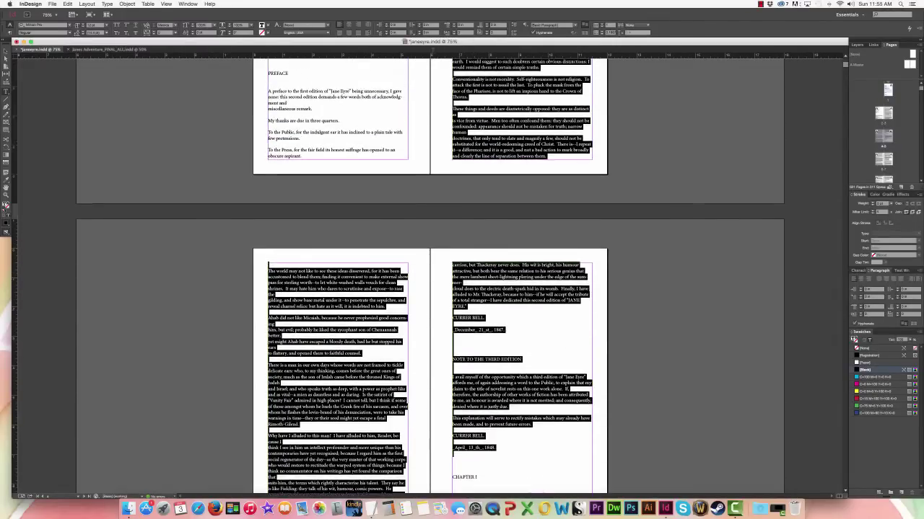
{"action": "left_click_drag", "start_coordinate": [432, 51], "coordinate": [265, 202]}
{"action": "key", "text": "BackSpace"}
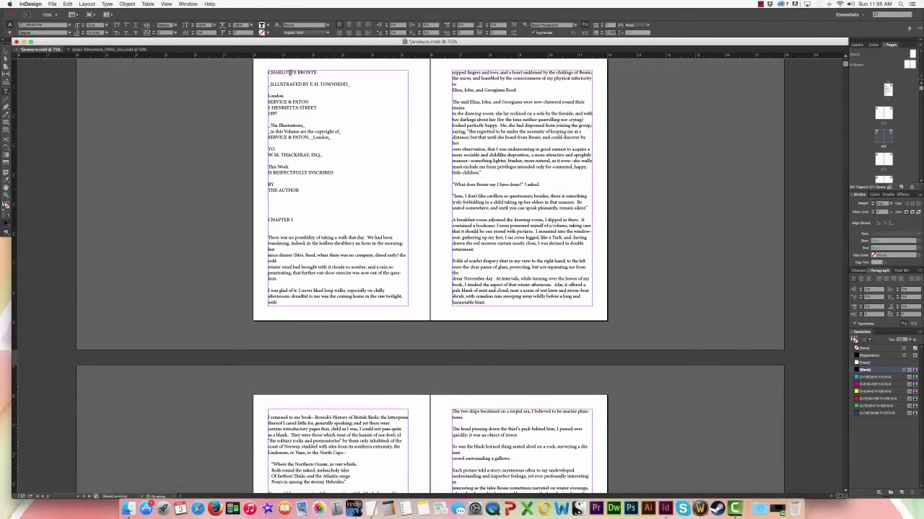
Step: Delete the illustrator credit and the London publisher and illustration copyright lines below CHARLOTTE BRONTE
{"action": "left_click_drag", "start_coordinate": [268, 84], "coordinate": [353, 85]}
{"action": "key", "text": "BackSpace"}
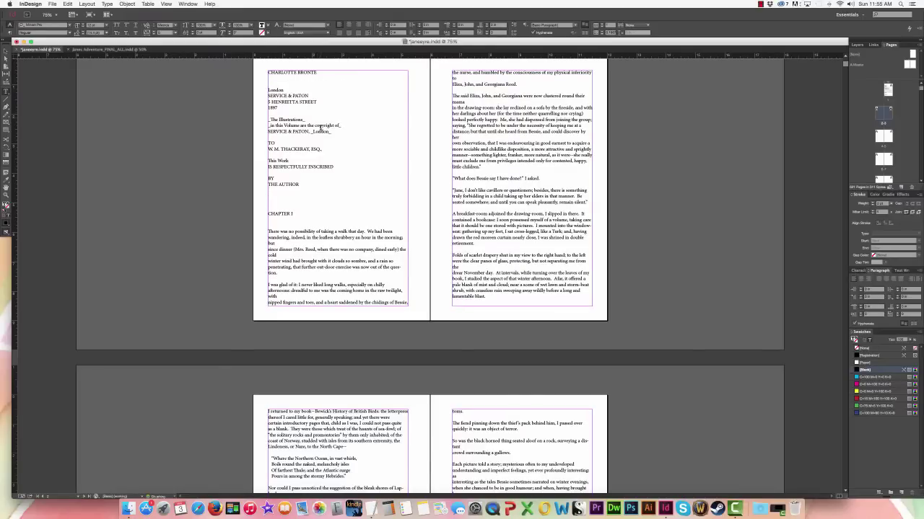
{"action": "left_click_drag", "start_coordinate": [331, 132], "coordinate": [268, 89]}
{"action": "key", "text": "BackSpace"}
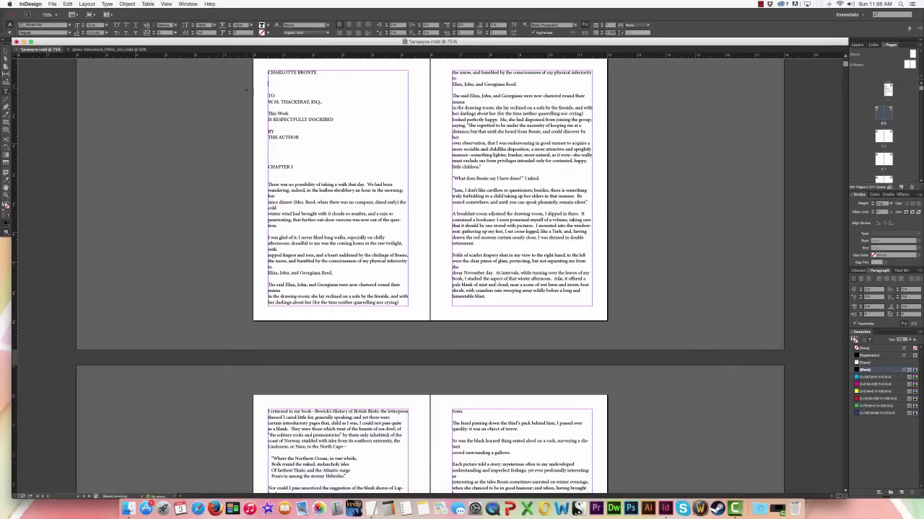
Step: Delete the eBook release details, transcription credit and blank lines above JANE EYRE on the first page
{"action": "scroll", "coordinate": [330, 141], "scroll_direction": "up", "scroll_amount": 5}
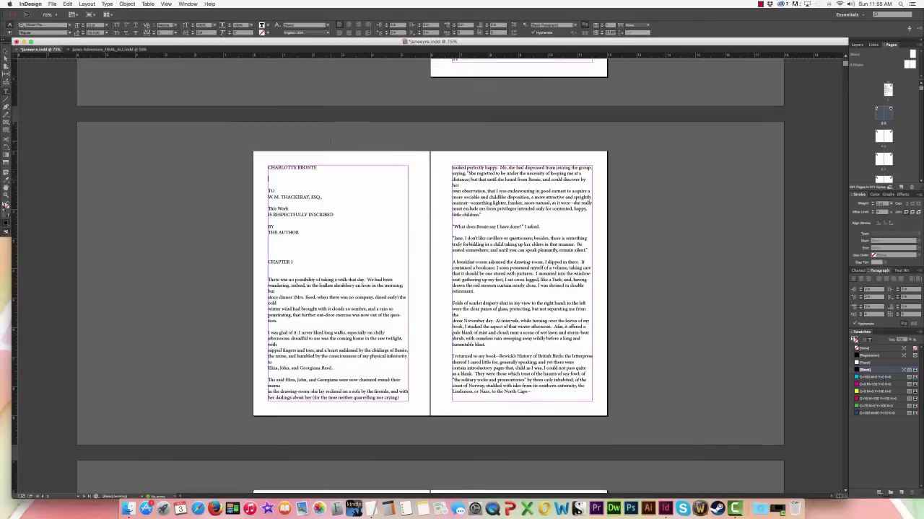
{"action": "scroll", "coordinate": [330, 140], "scroll_direction": "up", "scroll_amount": 2}
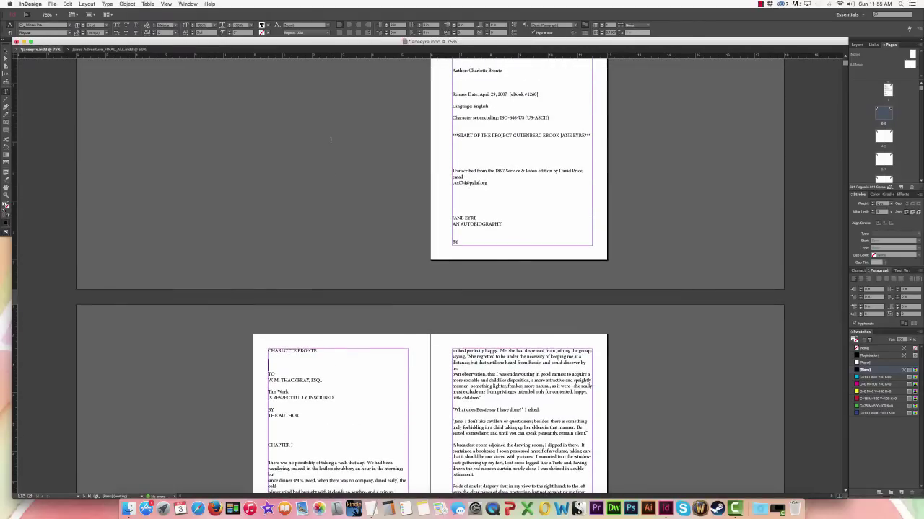
{"action": "scroll", "coordinate": [498, 182], "scroll_direction": "up", "scroll_amount": 2}
{"action": "left_click_drag", "start_coordinate": [490, 257], "coordinate": [453, 79]}
{"action": "key", "text": "BackSpace"}
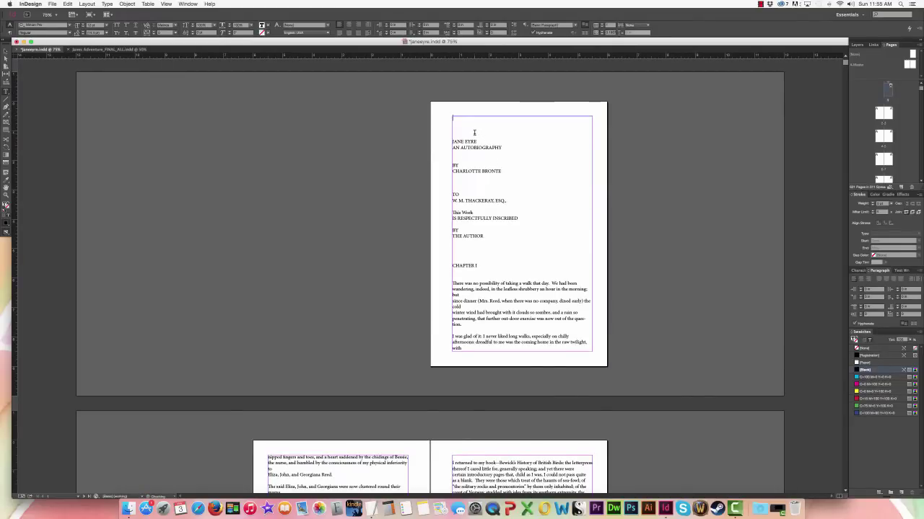
{"action": "key", "text": "Delete"}
{"action": "key", "text": "Delete"}
{"action": "key", "text": "Delete"}
{"action": "key", "text": "Delete"}
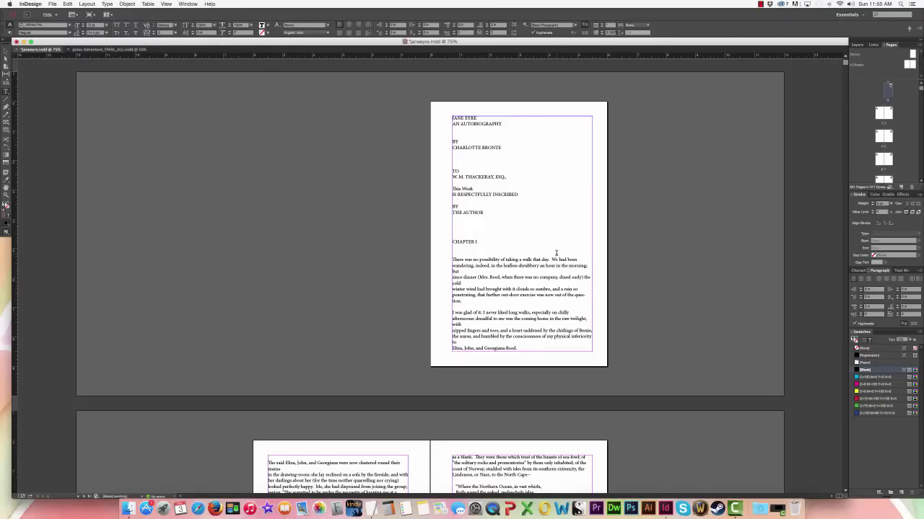
Step: Insert a page break between the CHARLOTTE BRONTE line and the dedication starting with TO
{"action": "left_click", "coordinate": [457, 158]}
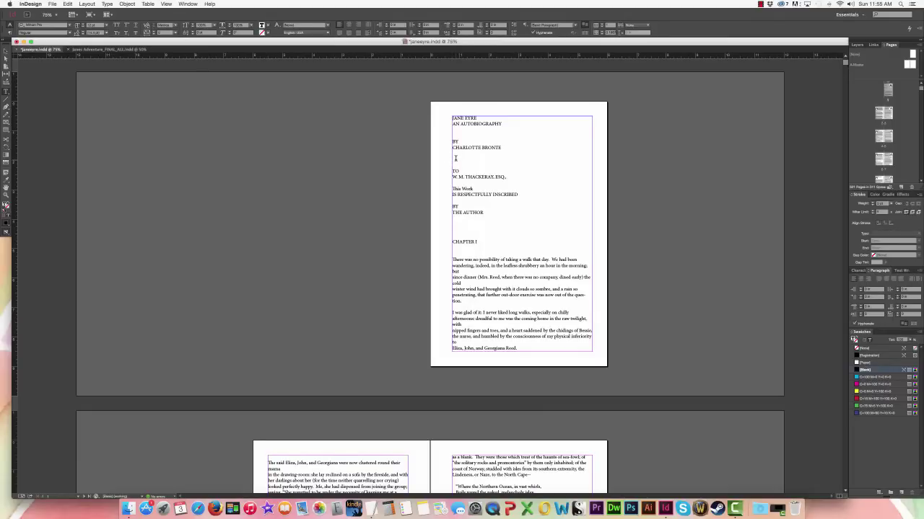
{"action": "right_click", "coordinate": [456, 158]}
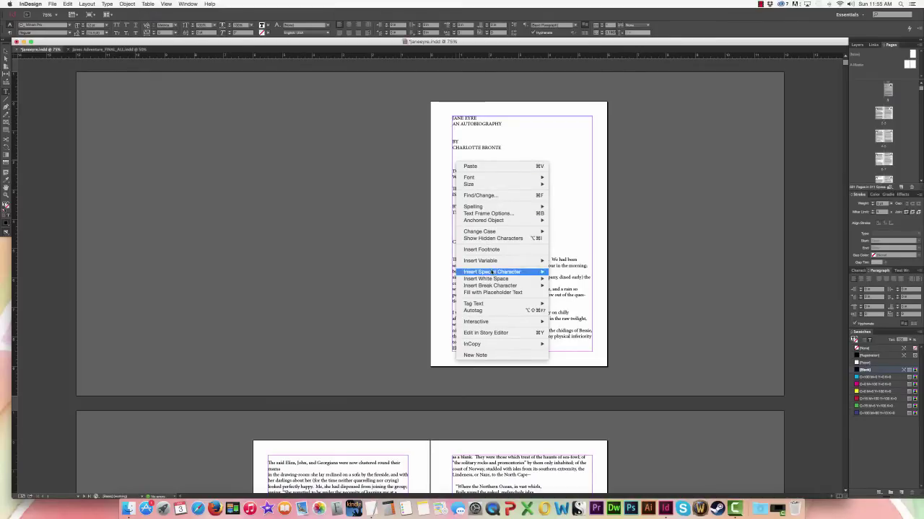
{"action": "mouse_move", "coordinate": [493, 279]}
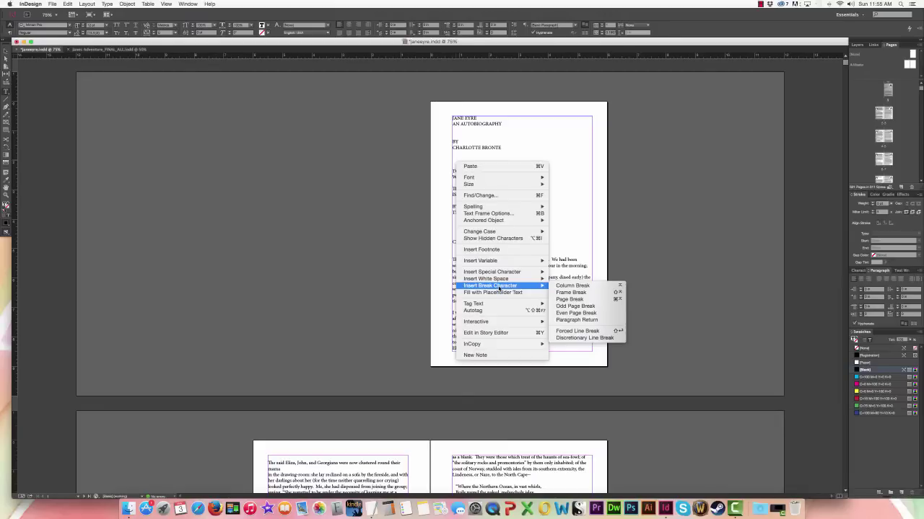
{"action": "left_click", "coordinate": [583, 303]}
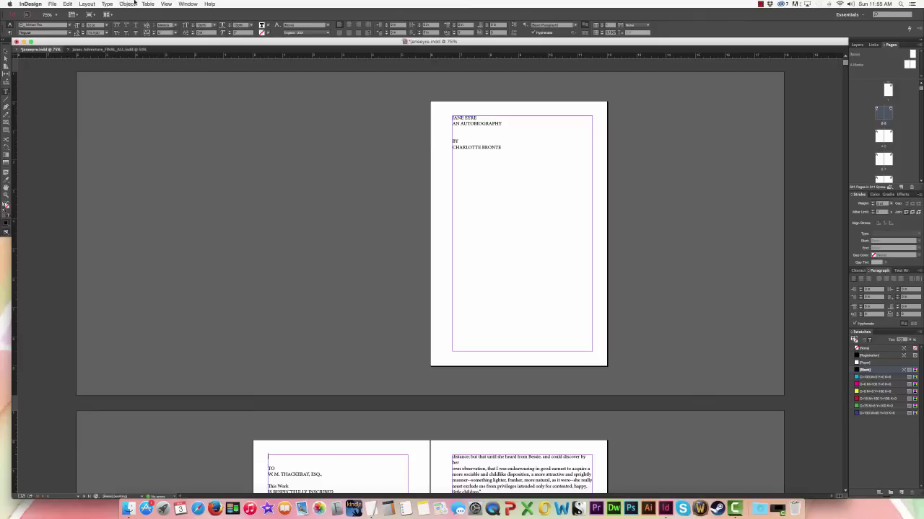
Step: Show the hidden characters and inspect the paragraph and break marks in the title page text up close
{"action": "left_click", "coordinate": [107, 3]}
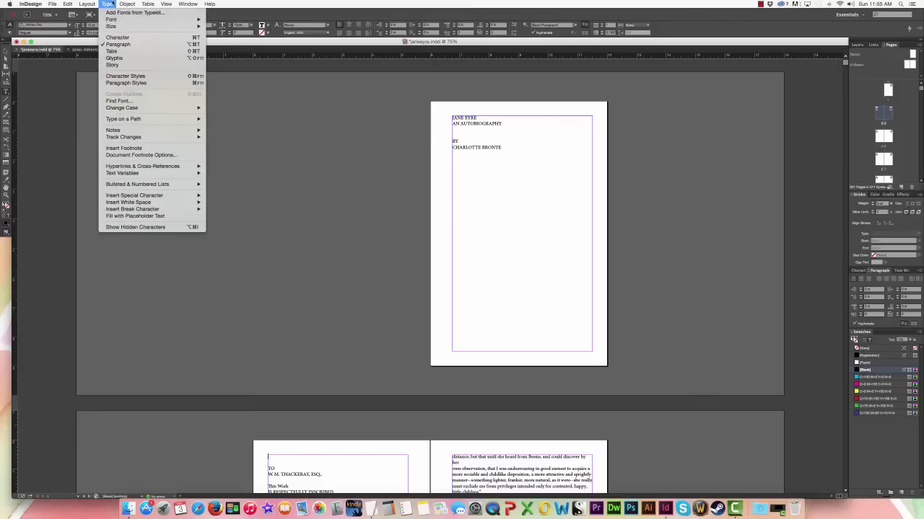
{"action": "left_click", "coordinate": [149, 227]}
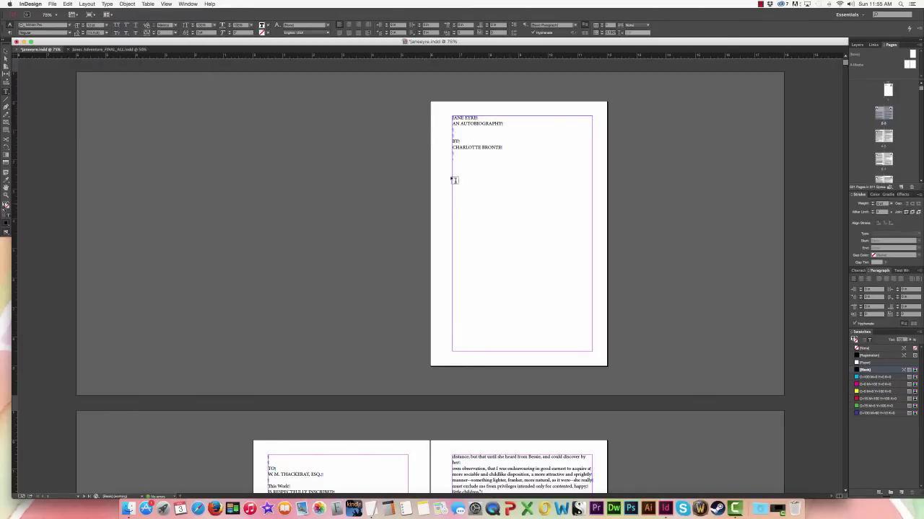
{"action": "left_click", "coordinate": [6, 51]}
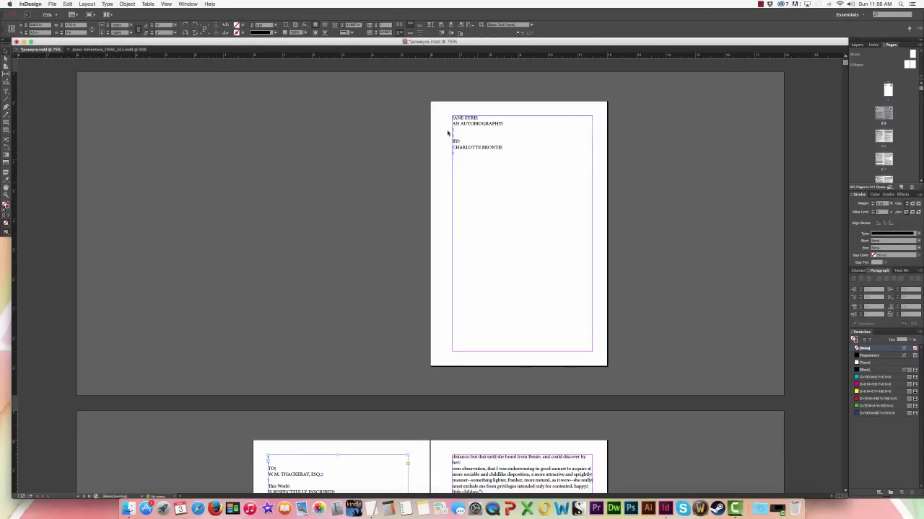
{"action": "key", "text": "super+space"}
{"action": "left_click", "coordinate": [433, 81]}
{"action": "key", "text": "super+space"}
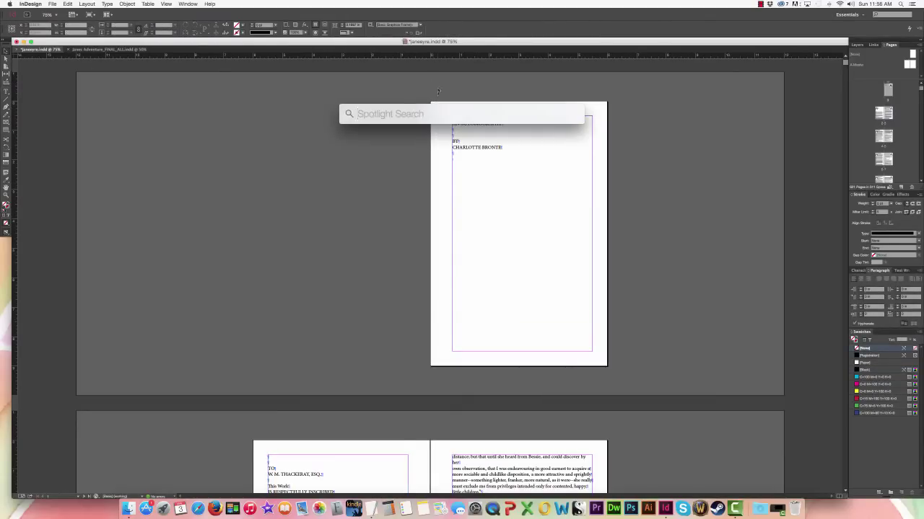
{"action": "key", "text": "super+space"}
{"action": "left_click_drag", "start_coordinate": [586, 206], "coordinate": [359, 91]}
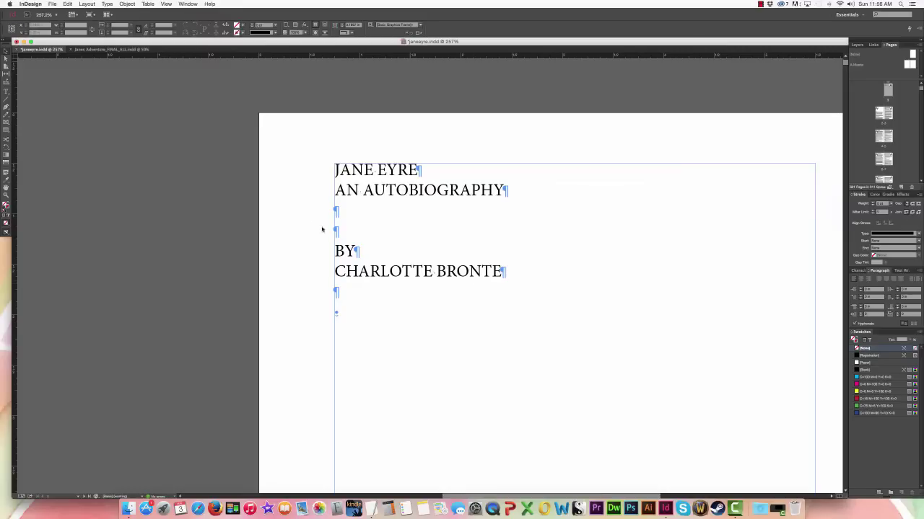
{"action": "key", "text": "super+0"}
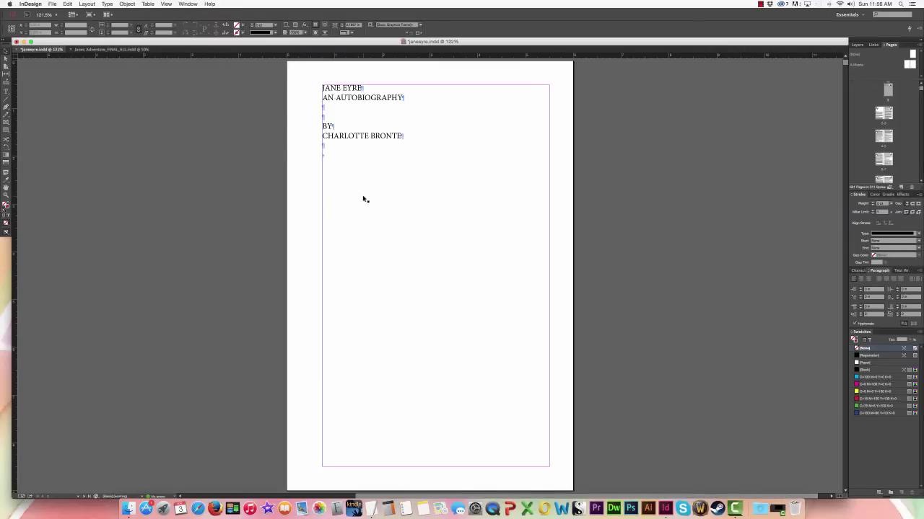
{"action": "key", "text": "super+minus"}
{"action": "key", "text": "super+minus"}
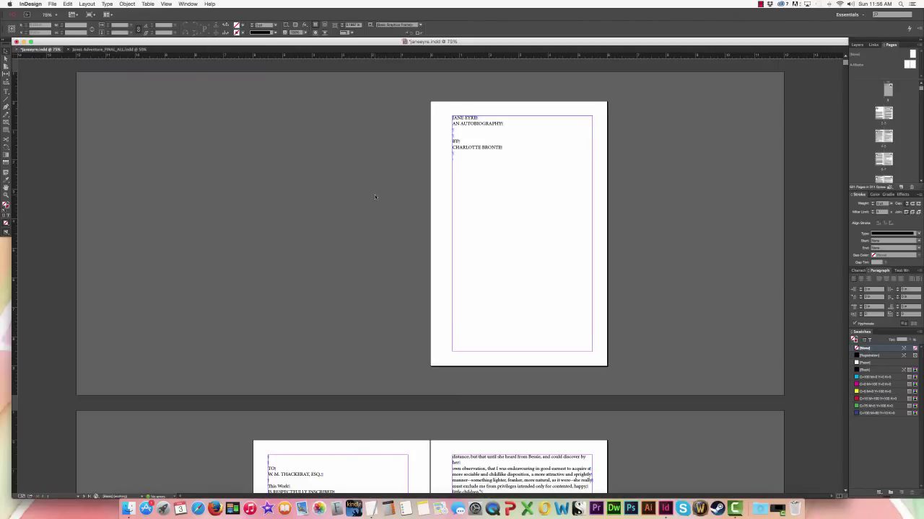
{"action": "key", "text": "super+minus"}
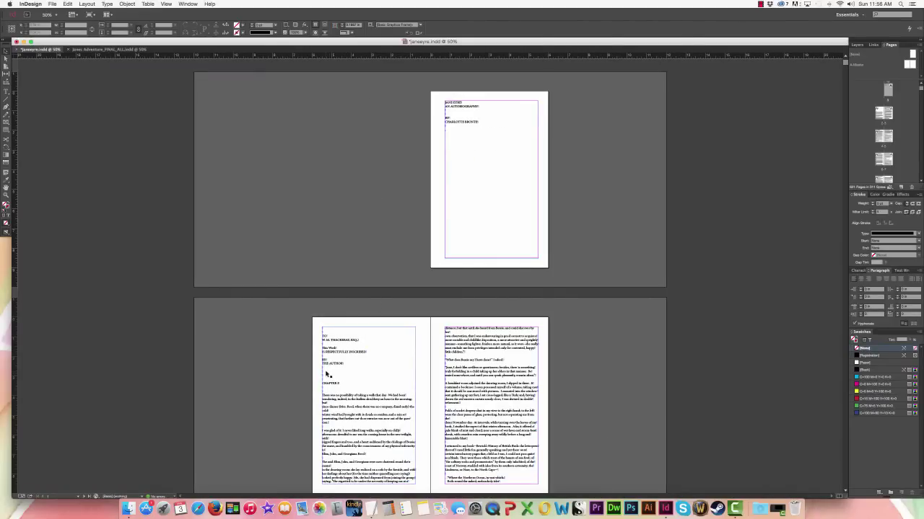
Step: Insert a frame break after THE AUTHOR so that CHAPTER I starts on the facing page
{"action": "key", "text": "super+space"}
{"action": "key", "text": "Escape"}
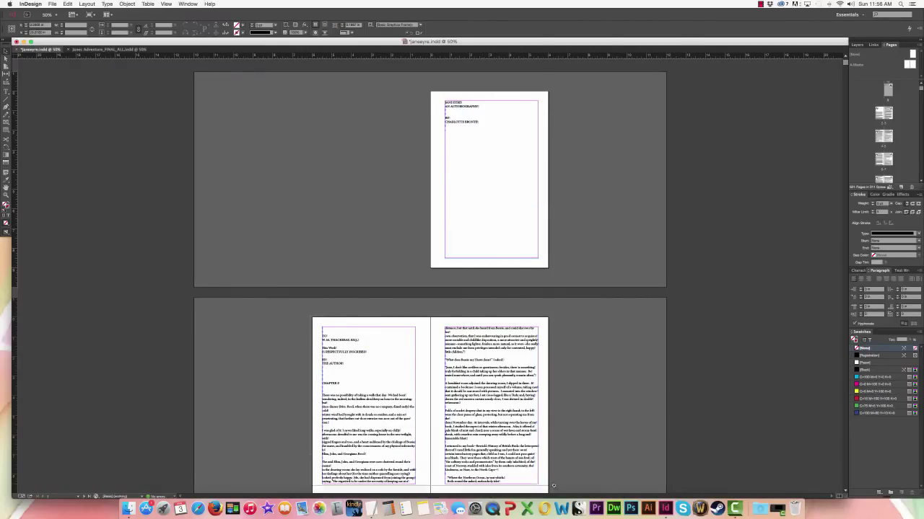
{"action": "key", "text": "super+alt+0"}
{"action": "left_click", "coordinate": [152, 197]}
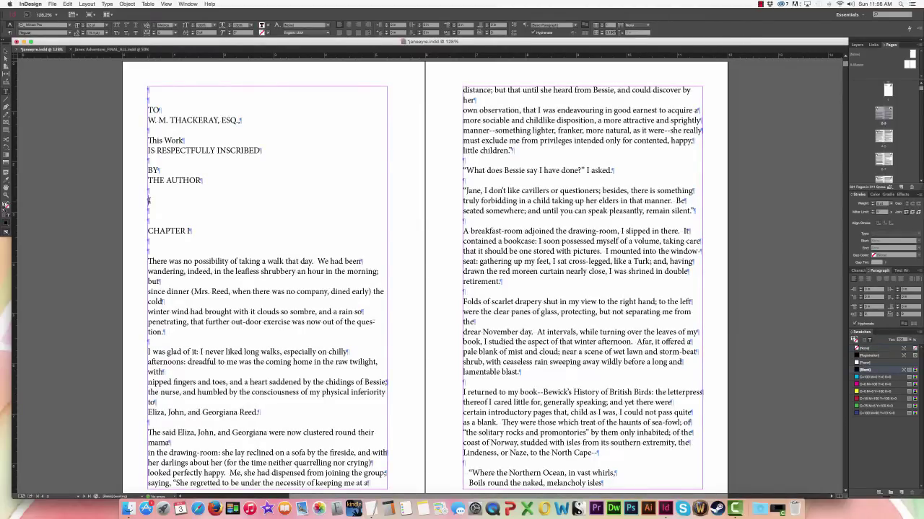
{"action": "left_click", "coordinate": [107, 4]}
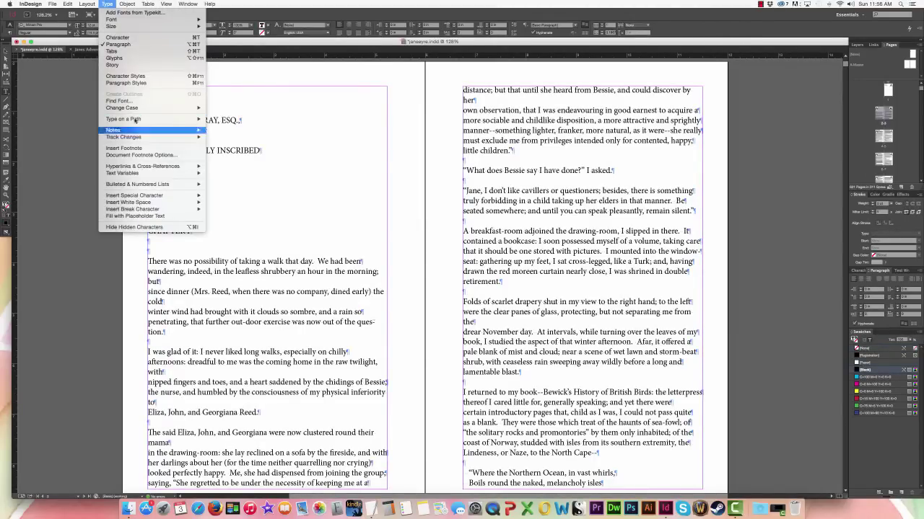
{"action": "mouse_move", "coordinate": [144, 209]}
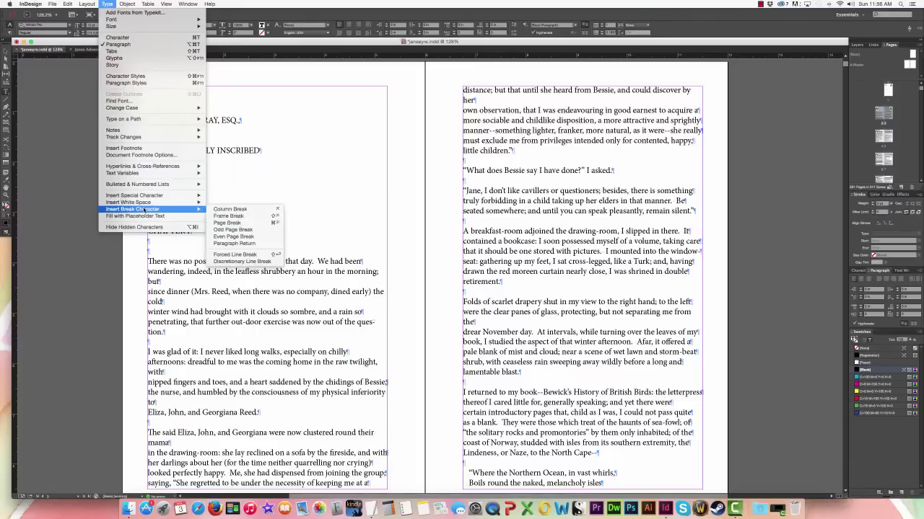
{"action": "left_click", "coordinate": [232, 216]}
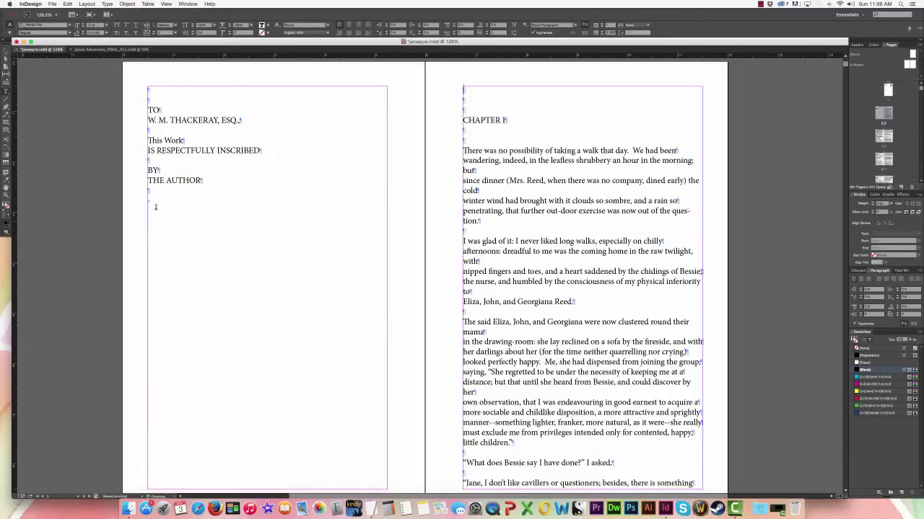
Step: Delete the blank lines above the CHAPTER I heading
{"action": "left_click", "coordinate": [469, 109]}
{"action": "key", "text": "BackSpace"}
{"action": "key", "text": "BackSpace"}
{"action": "key", "text": "BackSpace"}
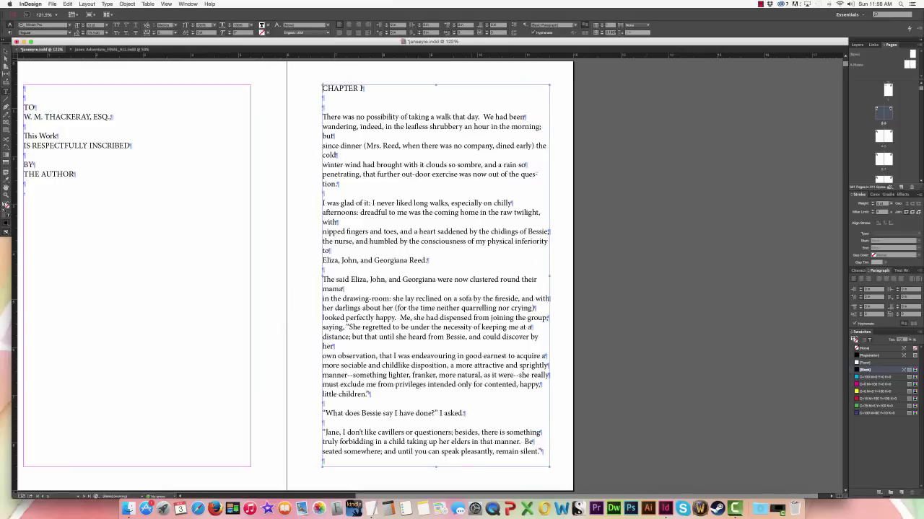
Step: Remove the stray paragraph returns inside the first paragraph of Chapter I so its lines flow together
{"action": "key", "text": "super+minus"}
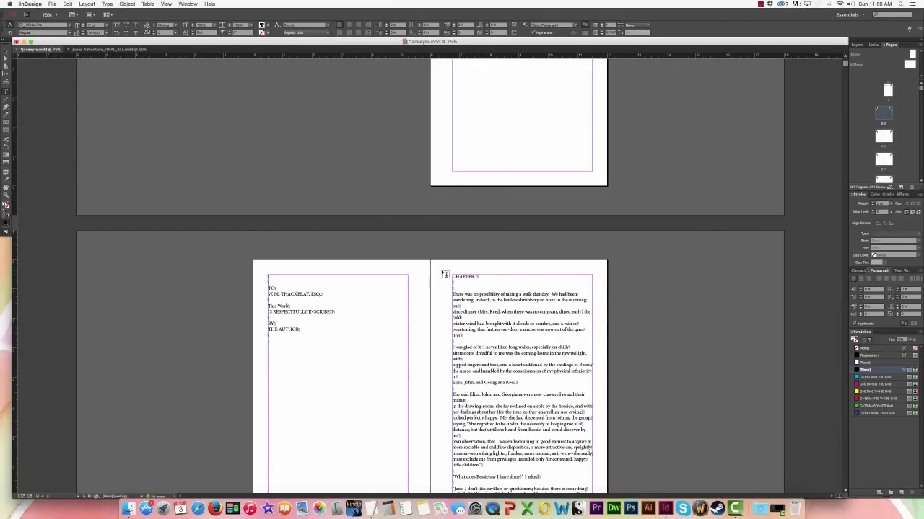
{"action": "scroll", "coordinate": [436, 267], "scroll_direction": "down", "scroll_amount": 5}
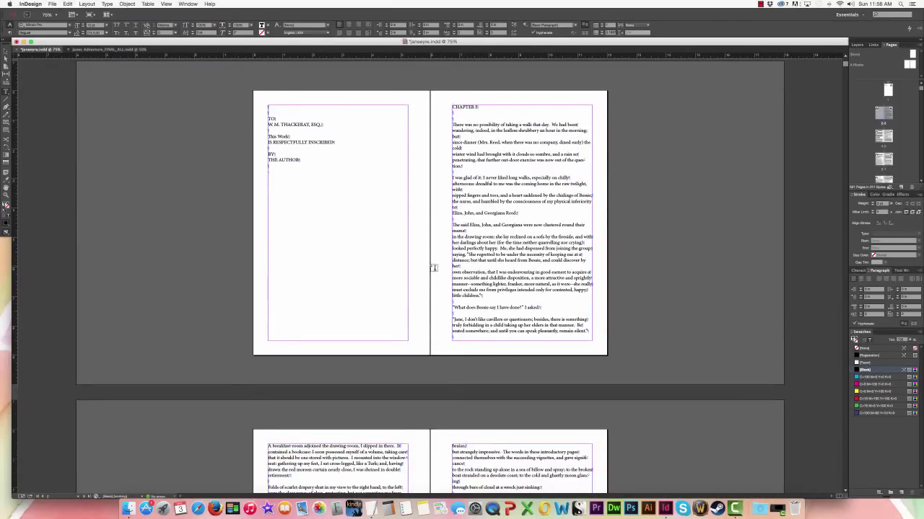
{"action": "scroll", "coordinate": [433, 268], "scroll_direction": "down", "scroll_amount": 1}
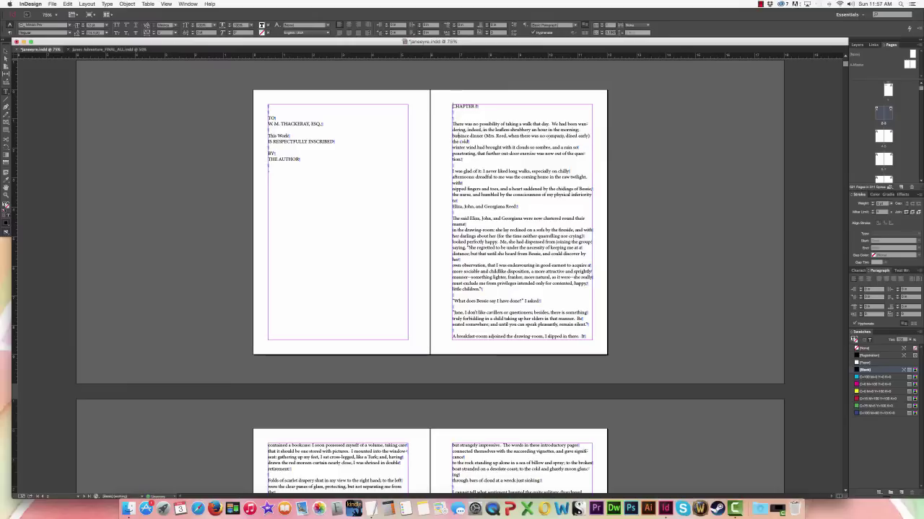
{"action": "key", "text": "Delete"}
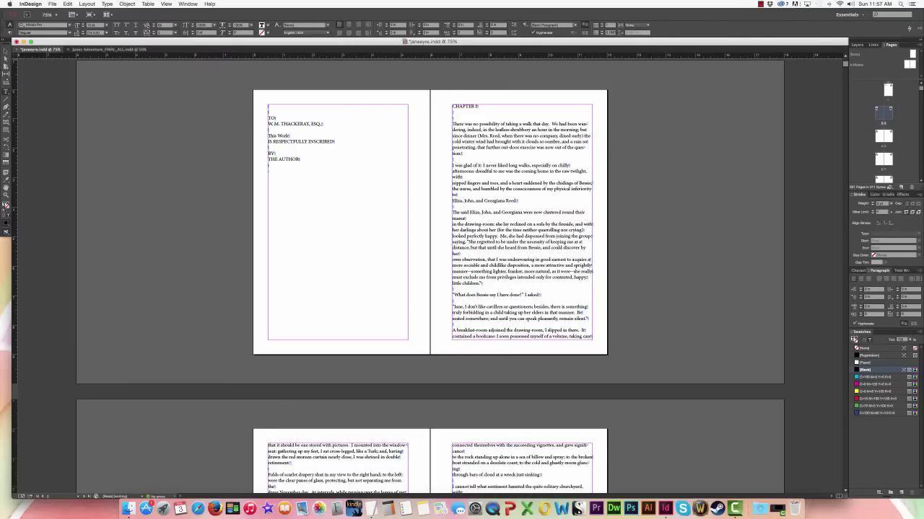
Step: Remove the blank line above the second Chapter I paragraph, indent it with a tab character, and delete its stray paragraph returns
{"action": "key", "text": "BackSpace"}
{"action": "key", "text": "Tab"}
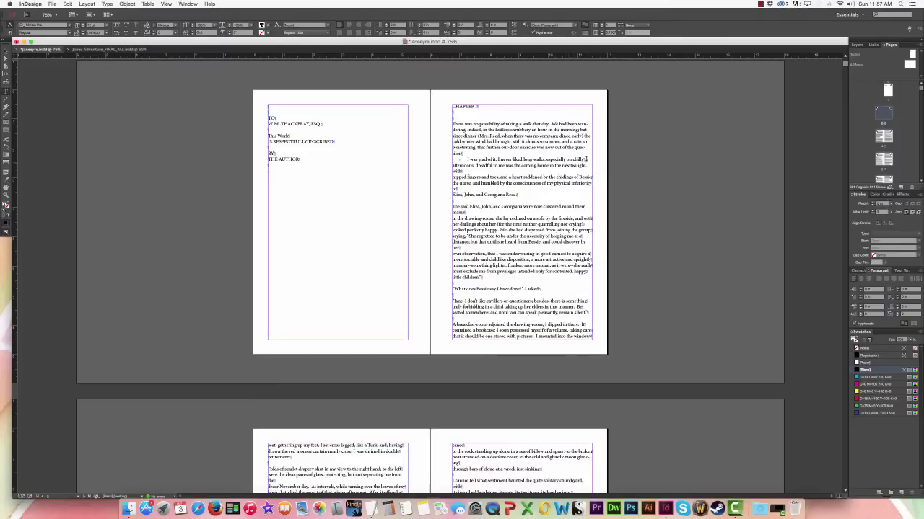
{"action": "key", "text": "Delete"}
{"action": "key", "text": "Delete"}
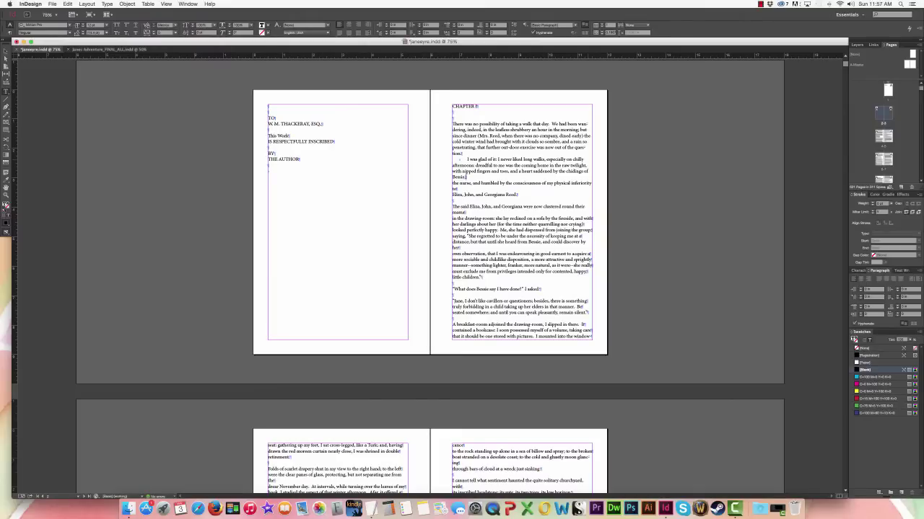
{"action": "key", "text": "Delete"}
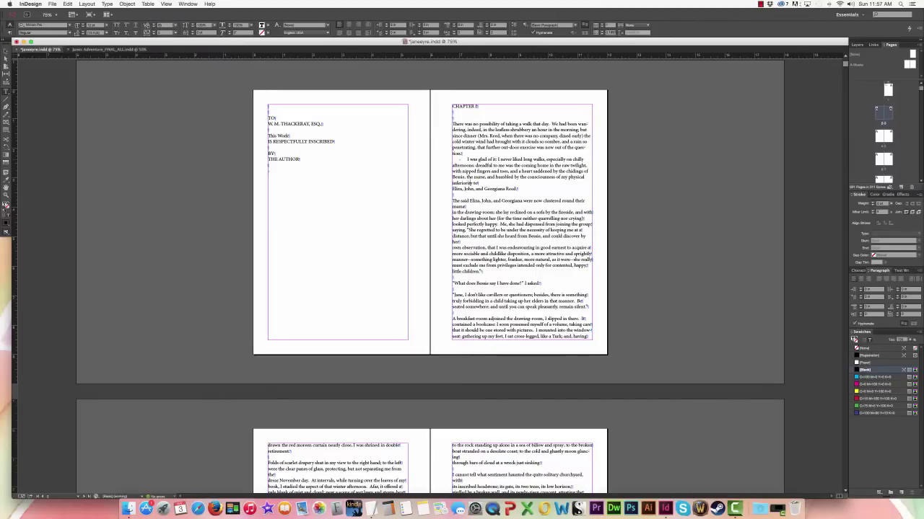
{"action": "key", "text": "Delete"}
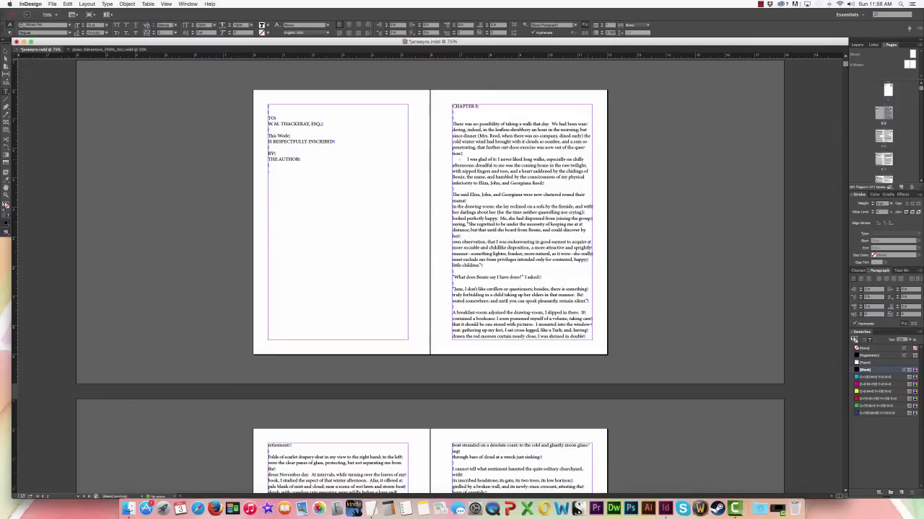
Step: Remove the blank line above "The said Eliza" and give that paragraph and the chapter's opening paragraph a tab indent
{"action": "key", "text": "BackSpace"}
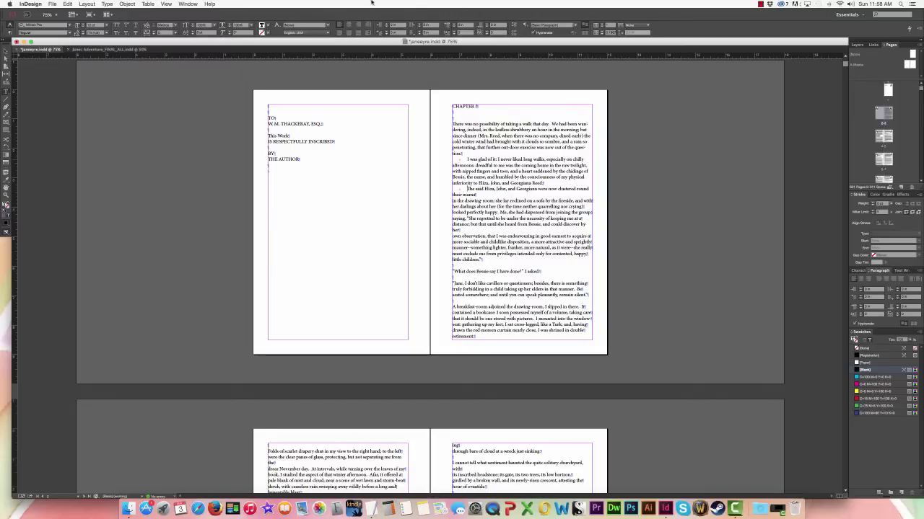
{"action": "left_click", "coordinate": [453, 124]}
{"action": "key", "text": "Tab"}
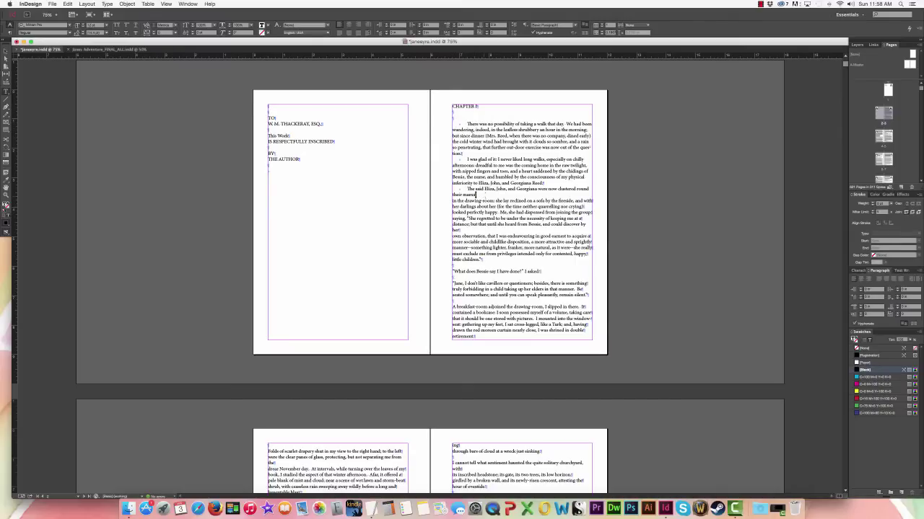
Step: Remove the stray paragraph returns inside the "The said Eliza" paragraph so its lines flow together through "little children."
{"action": "key", "text": "BackSpace"}
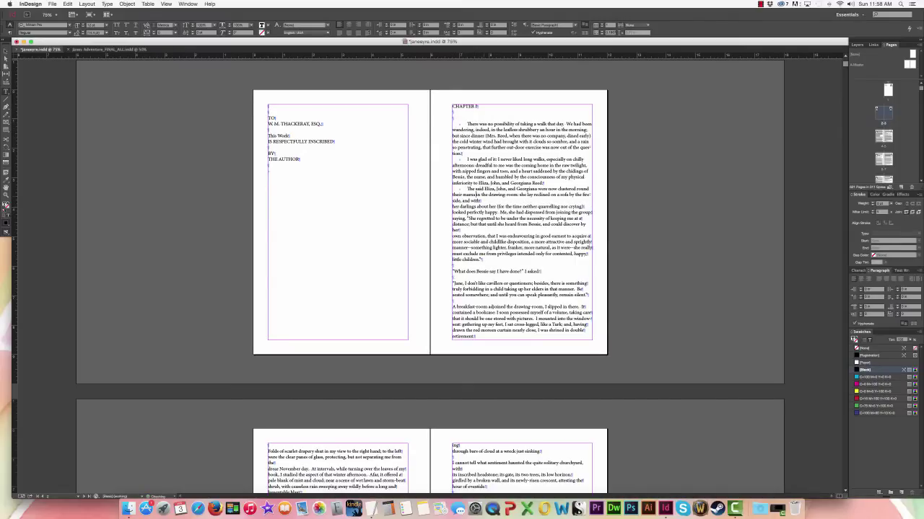
{"action": "left_click", "coordinate": [452, 206]}
{"action": "key", "text": "BackSpace"}
{"action": "key", "text": "BackSpace"}
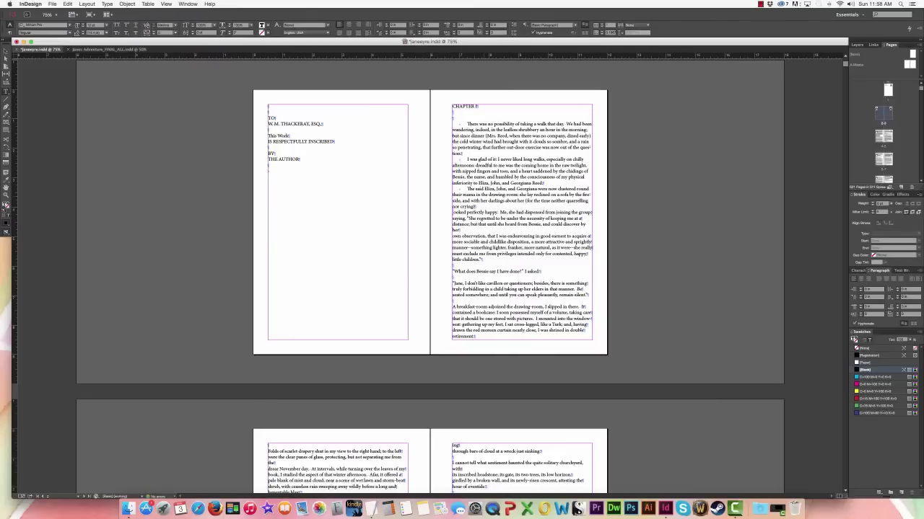
{"action": "key", "text": "BackSpace"}
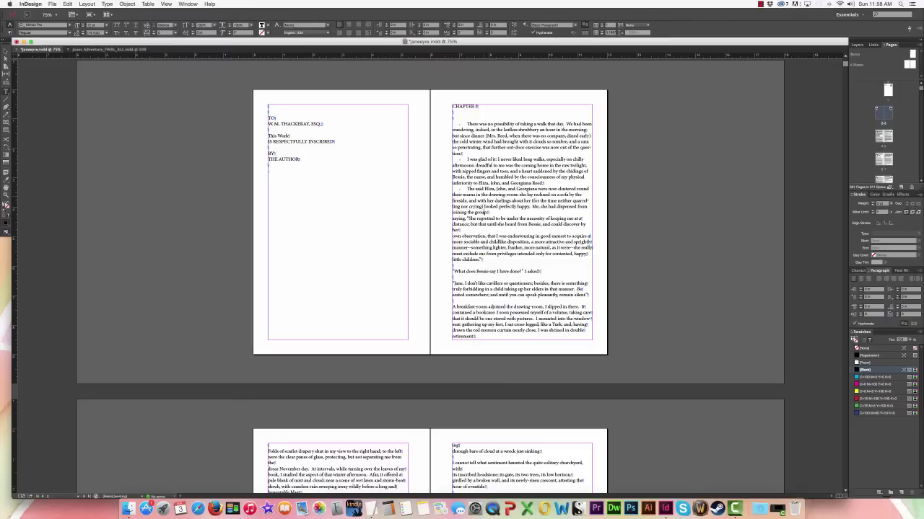
{"action": "key", "text": "BackSpace"}
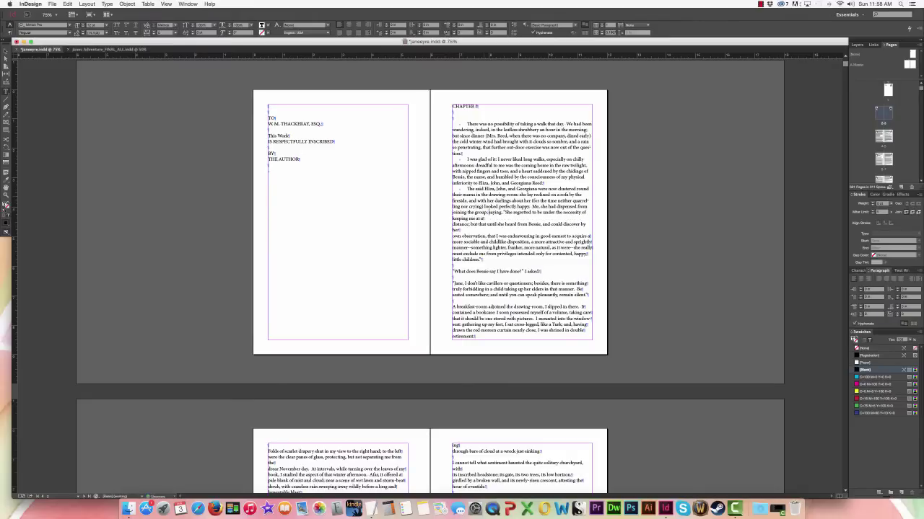
{"action": "key", "text": "BackSpace"}
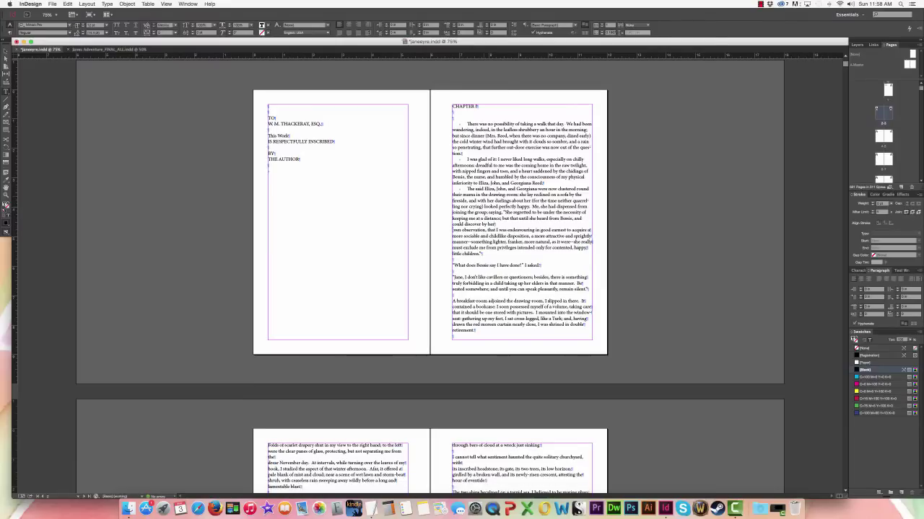
{"action": "key", "text": "Delete"}
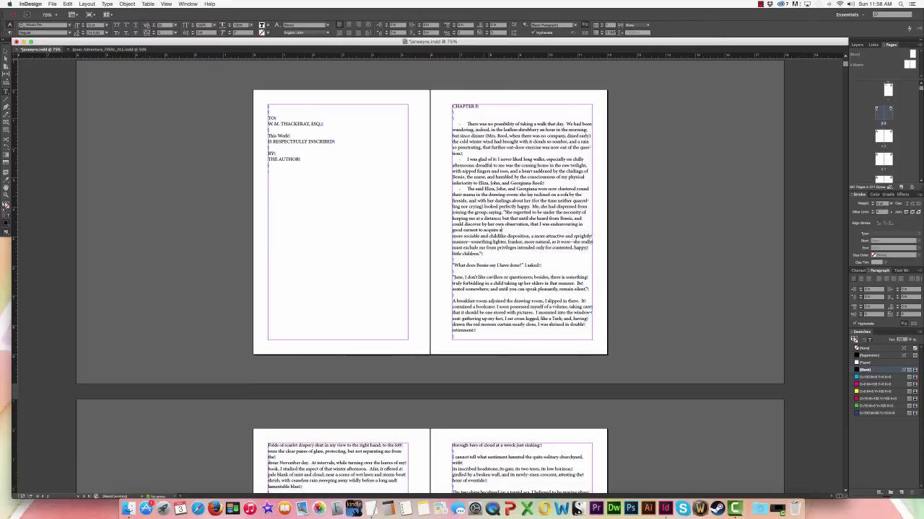
{"action": "key", "text": "Delete"}
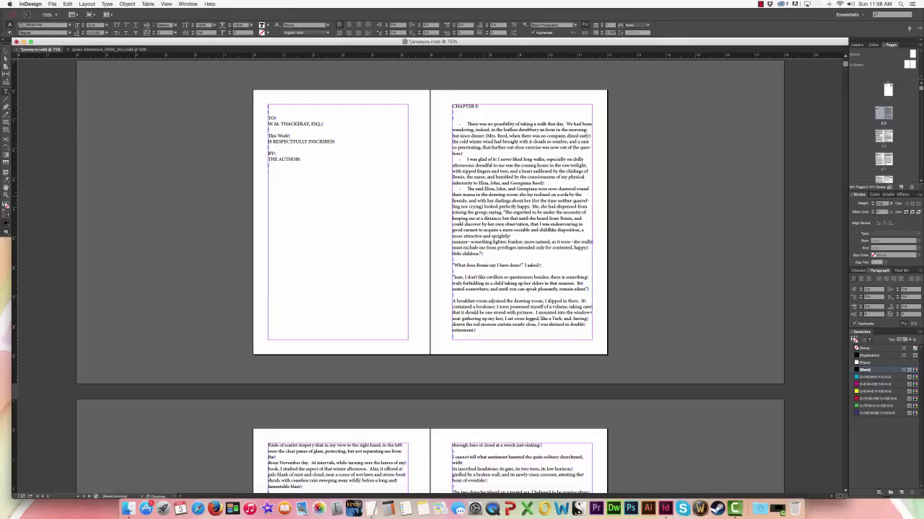
{"action": "key", "text": "Delete"}
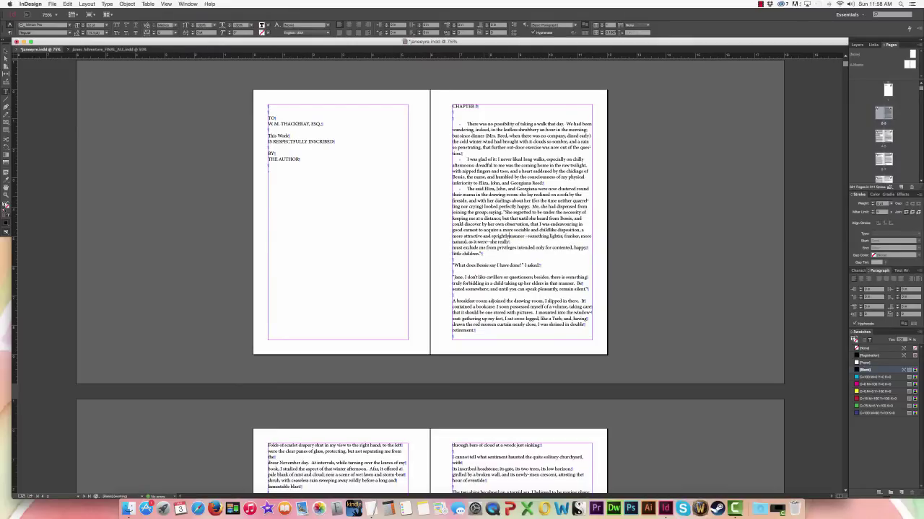
{"action": "key", "text": "Down"}
{"action": "key", "text": "Delete"}
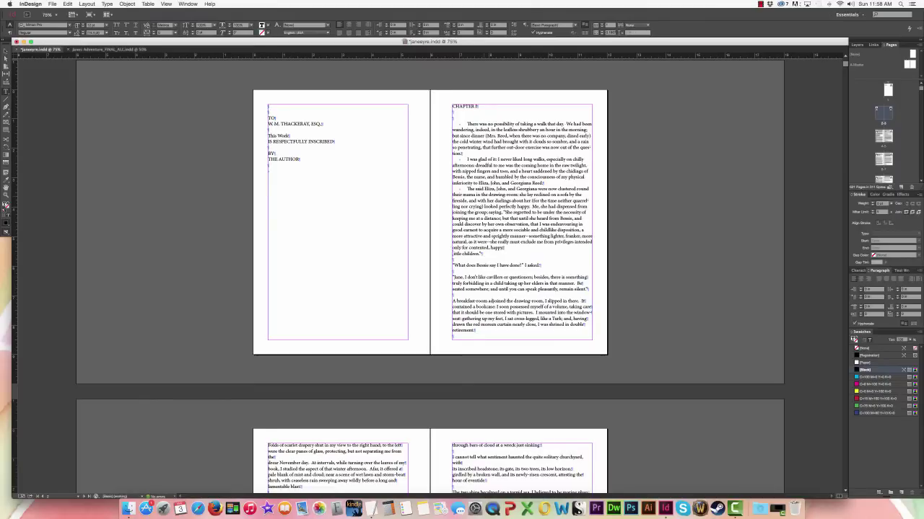
{"action": "key", "text": "Delete"}
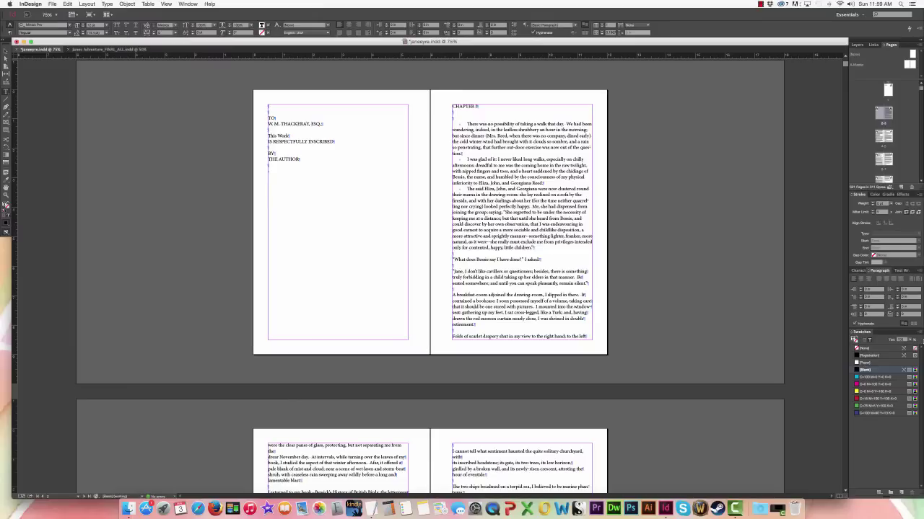
Step: Add a tab indent to the "What does Bessie say", "Jane, I don't like cavillers" and "A breakfast-room" paragraphs
{"action": "key", "text": "Tab"}
{"action": "left_click", "coordinate": [452, 270]}
{"action": "key", "text": "Tab"}
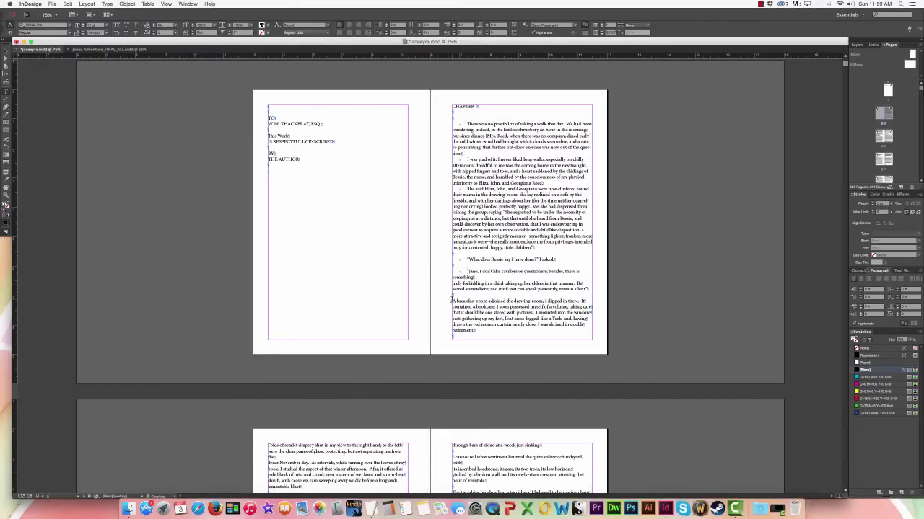
{"action": "left_click", "coordinate": [452, 300]}
{"action": "key", "text": "Tab"}
Step: Add a tab indent to the "Folds of scarlet drapery" and "I returned to my book" paragraphs on the following spread
{"action": "scroll", "coordinate": [239, 273], "scroll_direction": "down", "scroll_amount": 5}
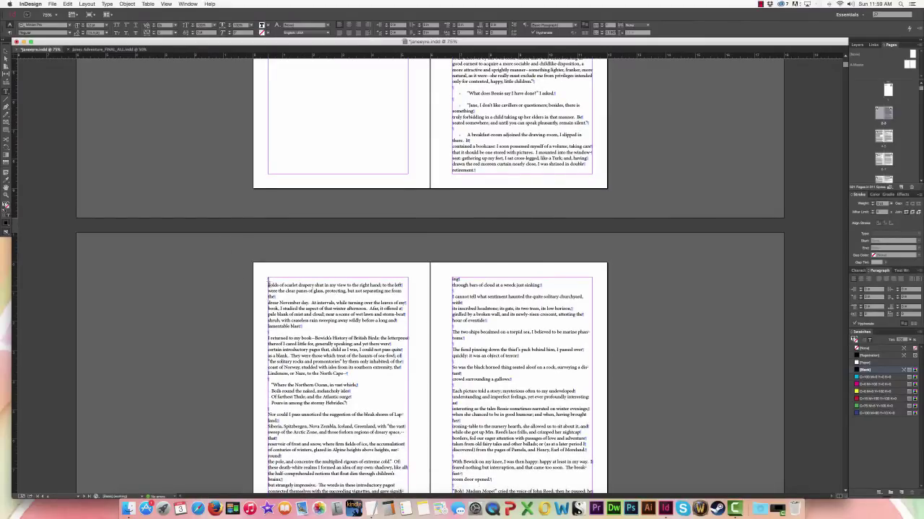
{"action": "left_click", "coordinate": [268, 283]}
{"action": "key", "text": "Tab"}
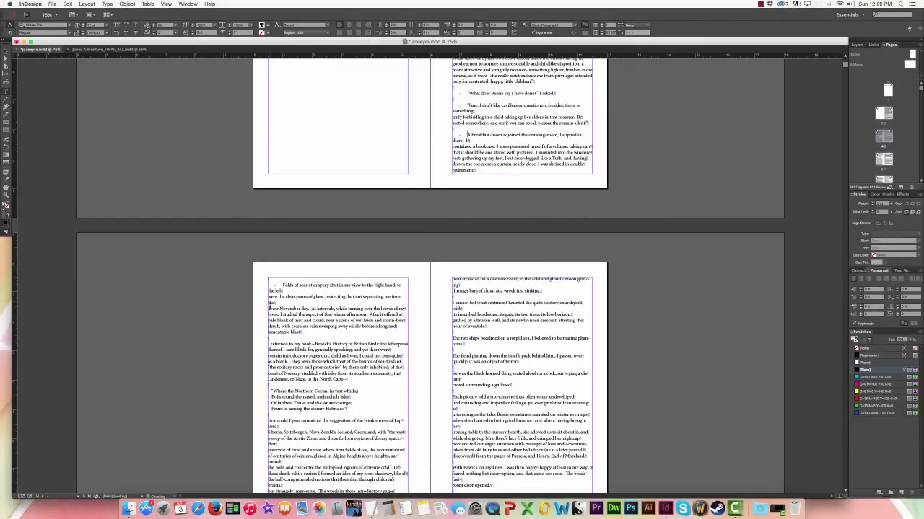
{"action": "left_click", "coordinate": [269, 343]}
{"action": "key", "text": "Tab"}
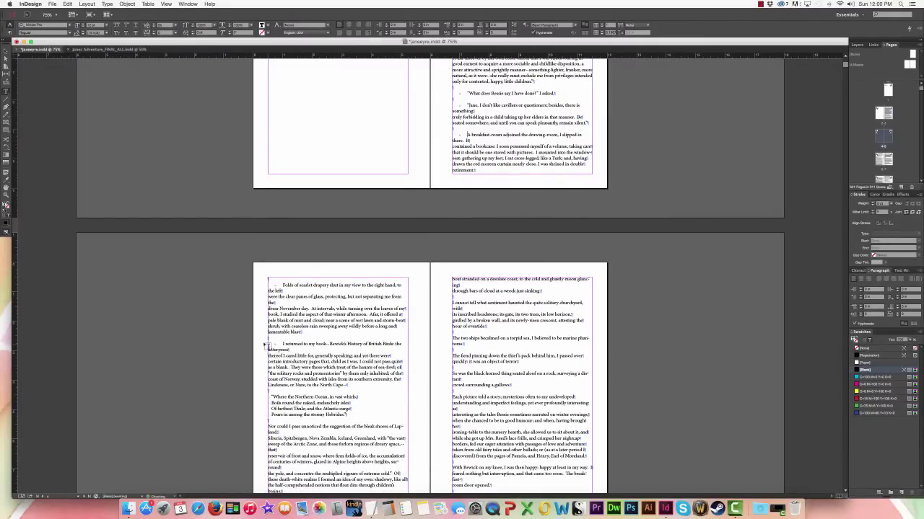
Step: Replace the leading spaces of the four "Where the Northern Ocean" verse lines with tab indents and indent the "Nor could I pass unnoticed" paragraph
{"action": "left_click_drag", "start_coordinate": [267, 397], "coordinate": [272, 396]}
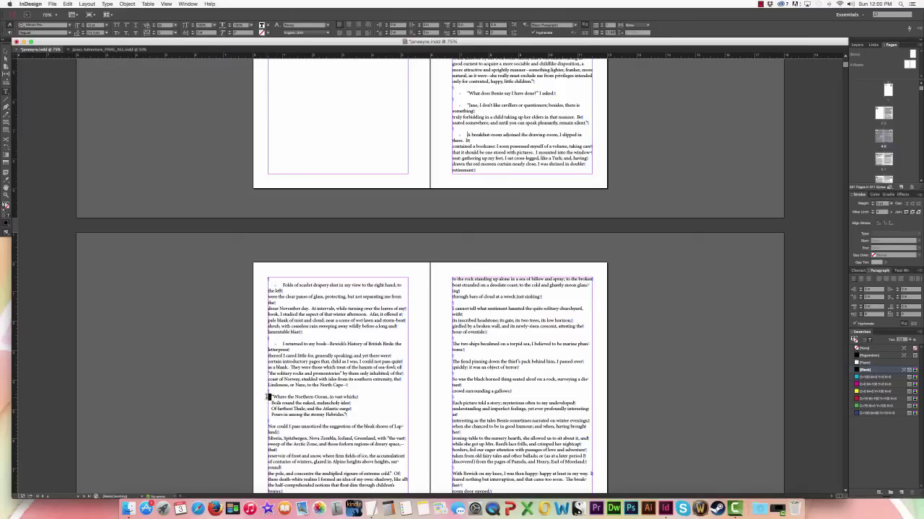
{"action": "scroll", "coordinate": [273, 424], "scroll_direction": "down", "scroll_amount": 2}
{"action": "scroll", "coordinate": [270, 420], "scroll_direction": "down", "scroll_amount": 3}
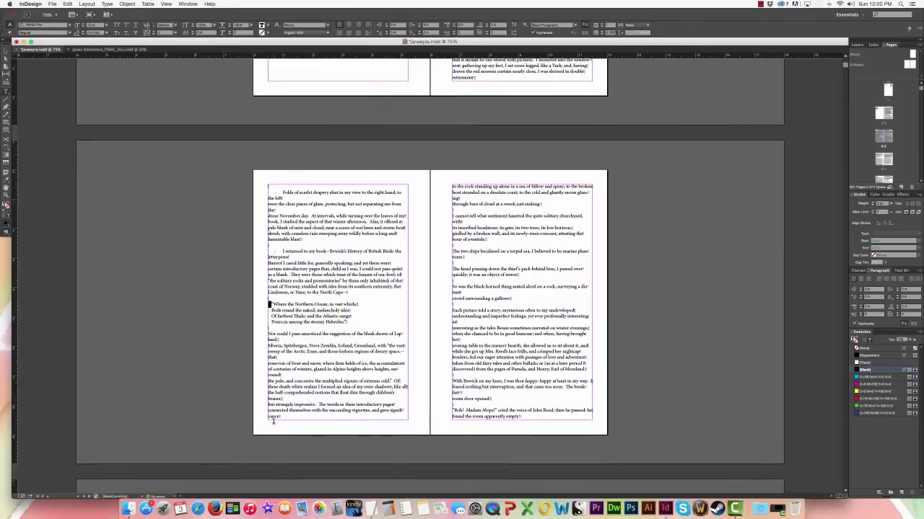
{"action": "key", "text": "Tab"}
{"action": "left_click_drag", "start_coordinate": [269, 310], "coordinate": [265, 309]}
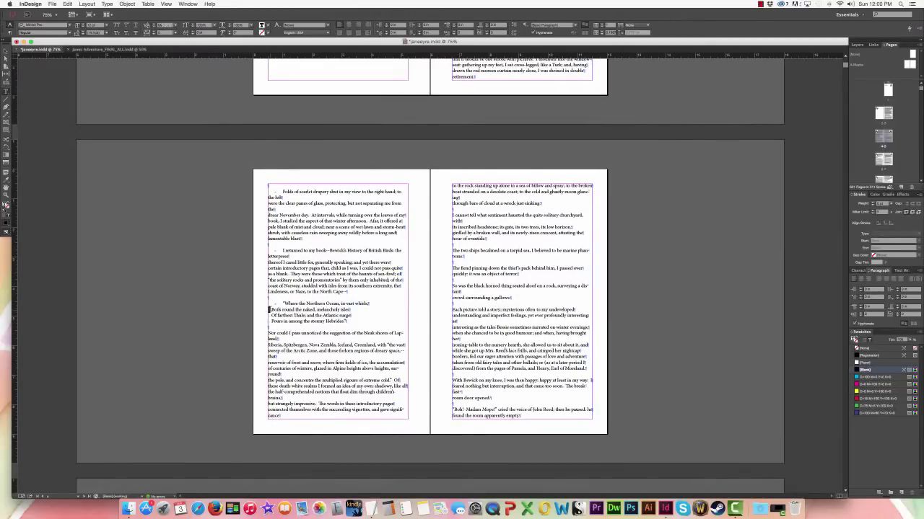
{"action": "key", "text": "Tab"}
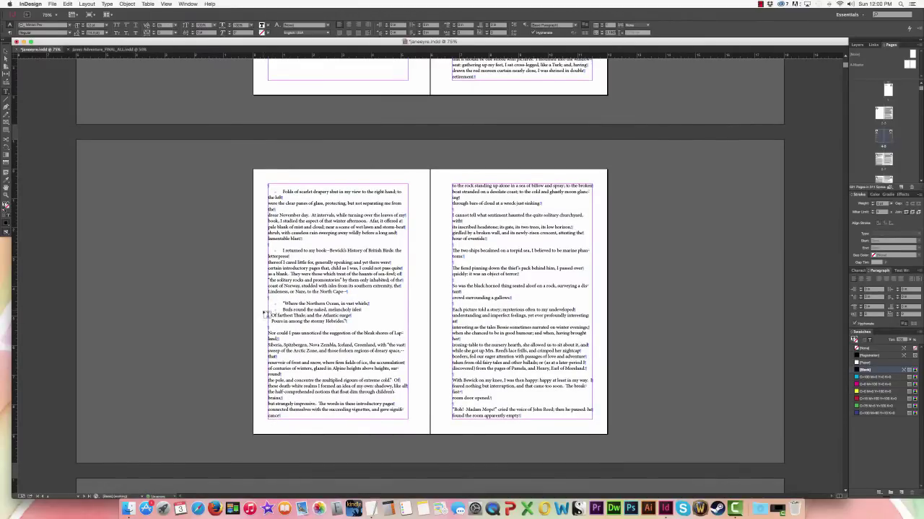
{"action": "left_click_drag", "start_coordinate": [271, 315], "coordinate": [269, 321]}
{"action": "key", "text": "Tab"}
{"action": "key", "text": "Tab"}
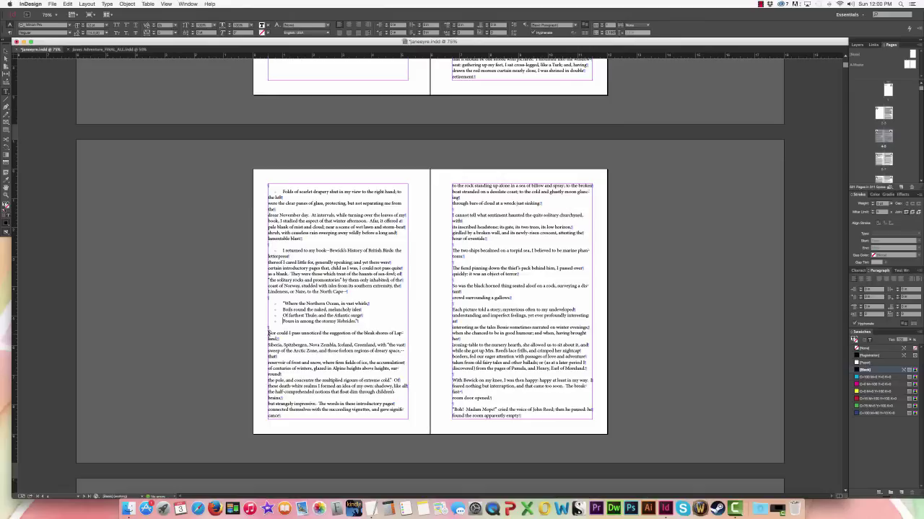
{"action": "left_click_drag", "start_coordinate": [270, 333], "coordinate": [266, 335]}
{"action": "key", "text": "Tab"}
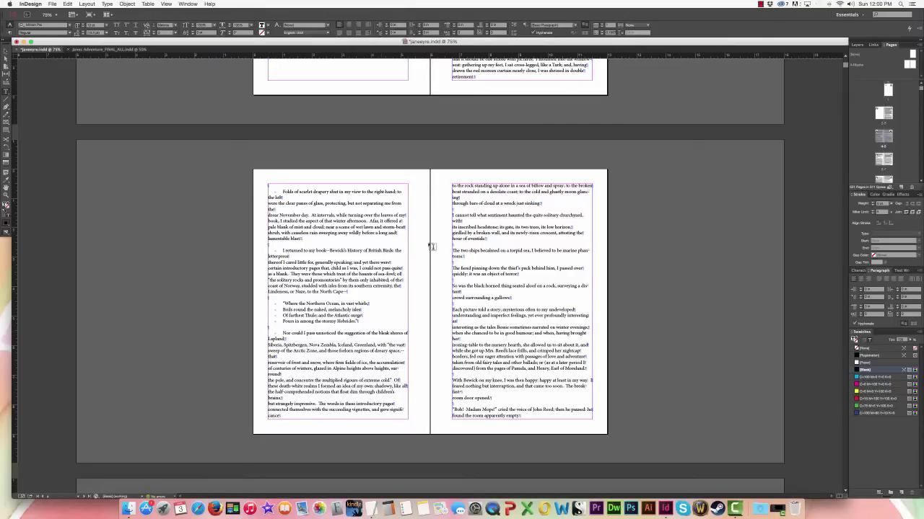
Step: Add a tab indent to each paragraph on the facing page, from "I cannot tell what sentiment" to "With Bewick on my knee"
{"action": "left_click", "coordinate": [453, 215]}
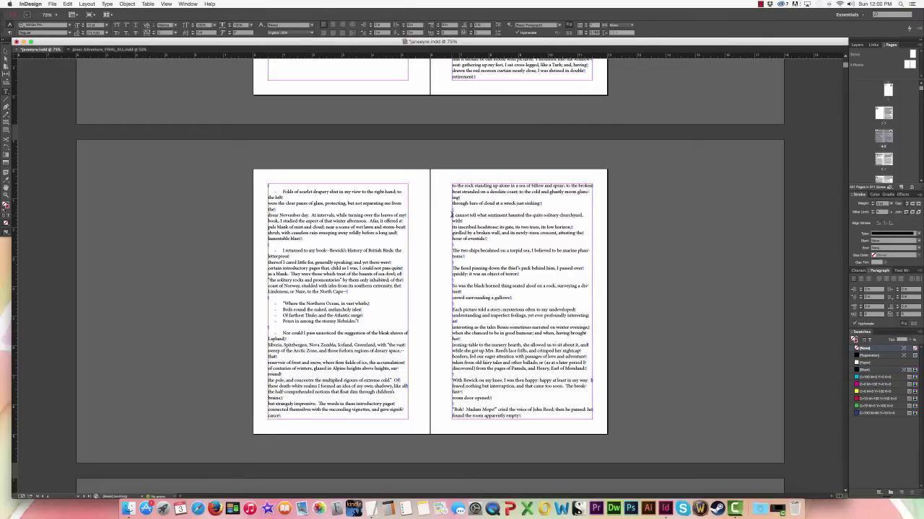
{"action": "left_click", "coordinate": [452, 215]}
{"action": "key", "text": "Tab"}
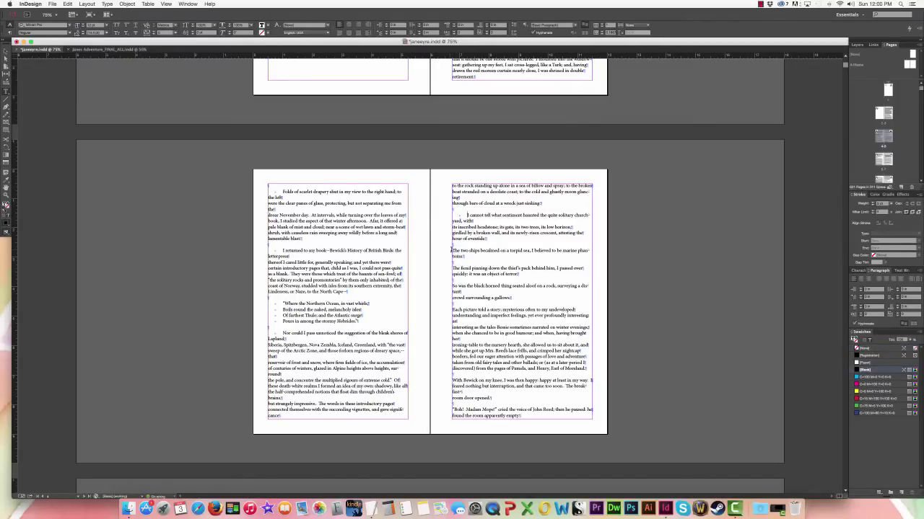
{"action": "left_click", "coordinate": [453, 251]}
{"action": "key", "text": "Tab"}
{"action": "left_click", "coordinate": [452, 267]}
{"action": "key", "text": "Tab"}
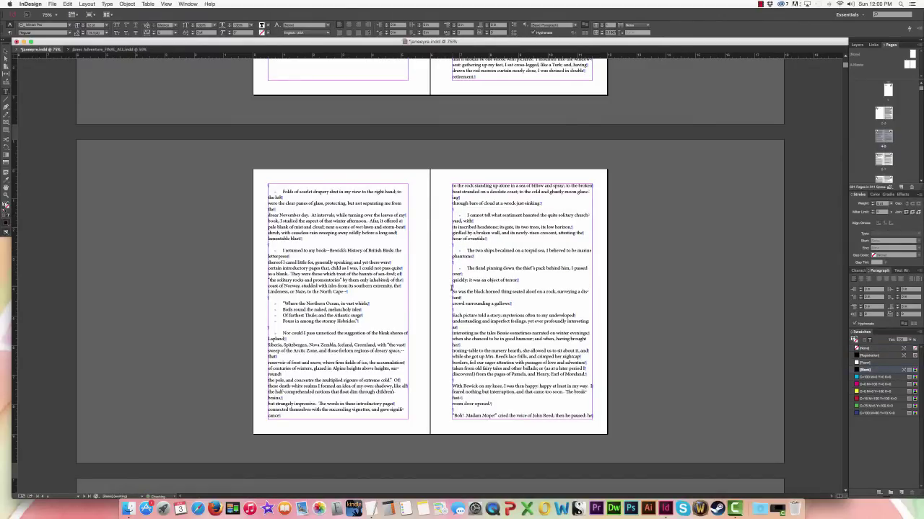
{"action": "left_click", "coordinate": [452, 291]}
{"action": "key", "text": "Tab"}
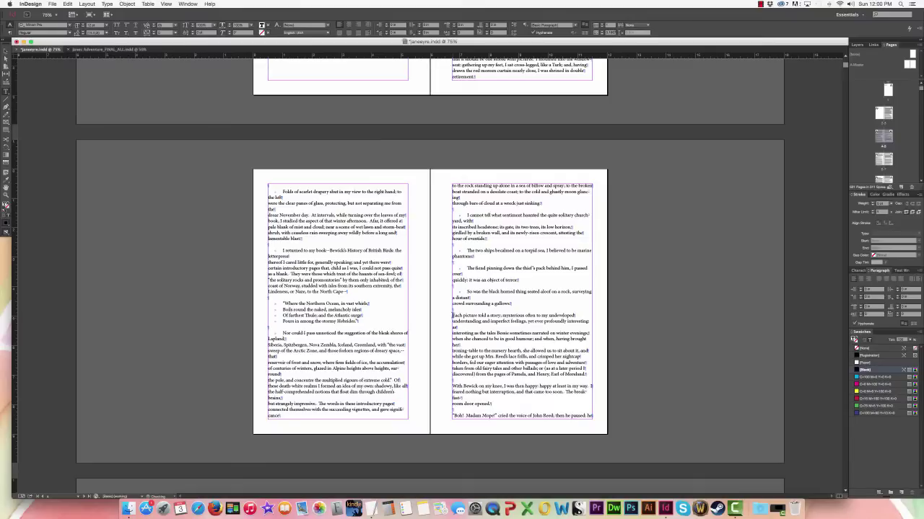
{"action": "left_click", "coordinate": [452, 315]}
{"action": "key", "text": "Tab"}
{"action": "left_click", "coordinate": [453, 386]}
{"action": "key", "text": "Tab"}
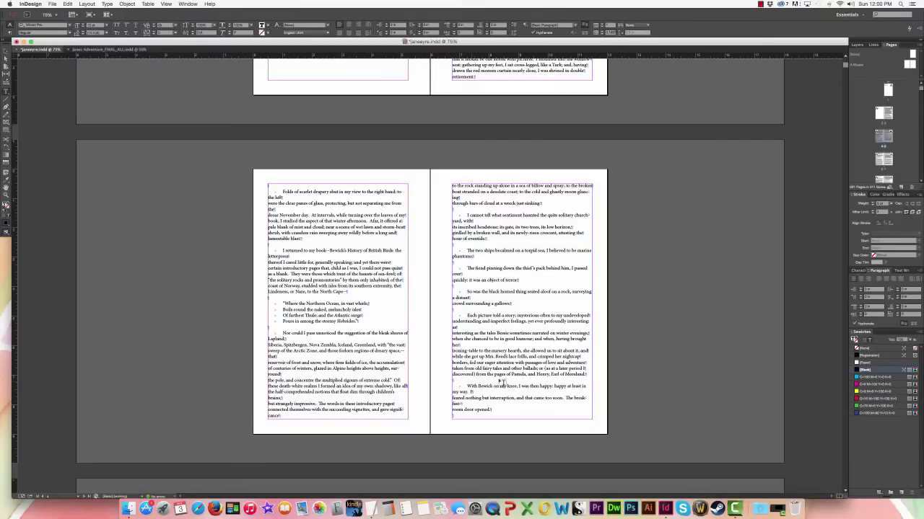
Step: Add a tab indent to the "Boh! Madam Mope!" paragraph at the start of the next spread
{"action": "left_click_drag", "start_coordinate": [921, 91], "coordinate": [921, 173]}
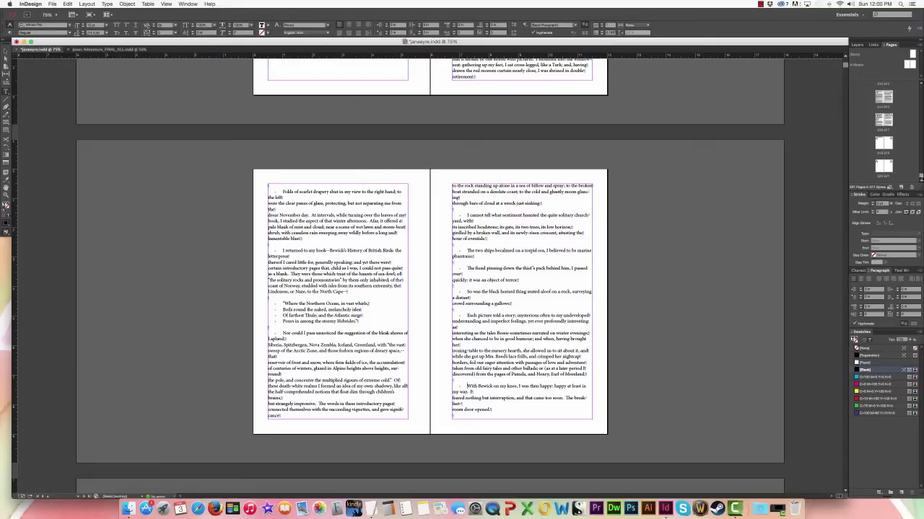
{"action": "left_click_drag", "start_coordinate": [921, 177], "coordinate": [920, 78]}
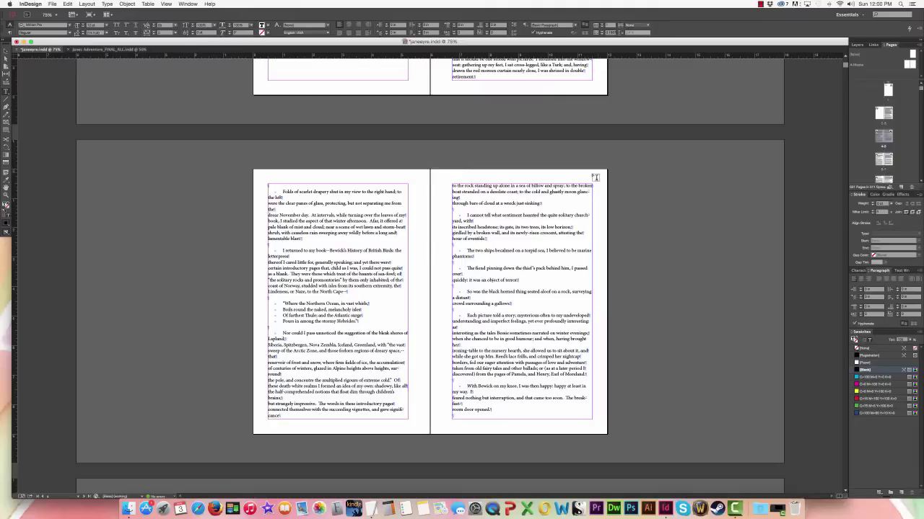
{"action": "scroll", "coordinate": [424, 349], "scroll_direction": "down", "scroll_amount": 1}
{"action": "scroll", "coordinate": [424, 349], "scroll_direction": "down", "scroll_amount": 10}
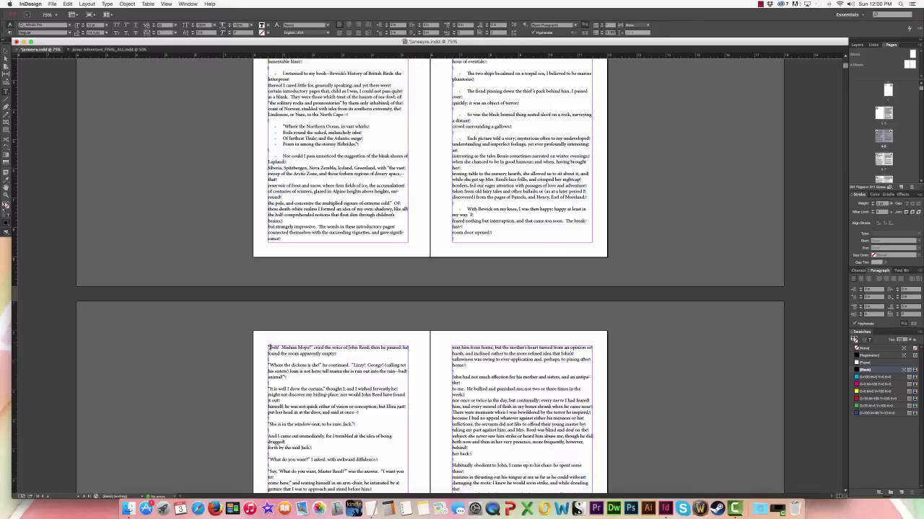
{"action": "left_click", "coordinate": [267, 345]}
{"action": "key", "text": "Tab"}
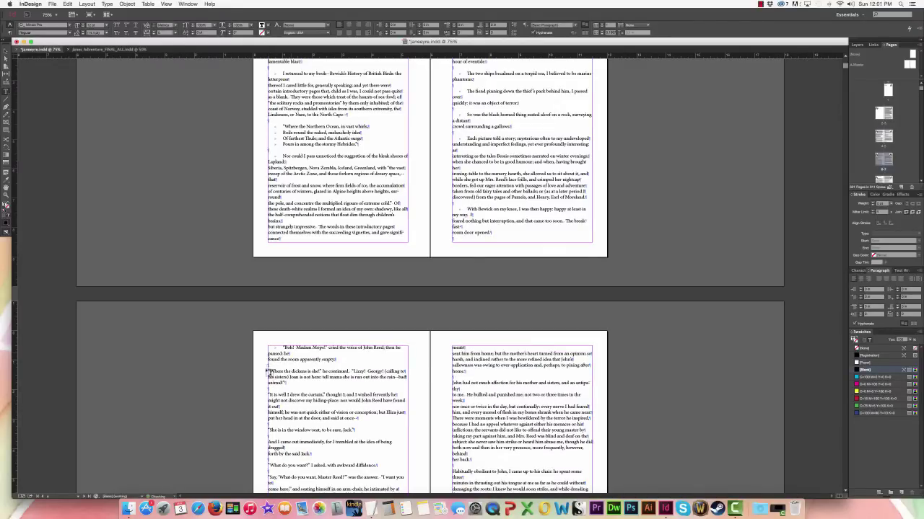
Step: Add a tab indent to the "Where the dickens is she!" and "It is well I drew the curtain" paragraphs
{"action": "left_click", "coordinate": [267, 371]}
{"action": "key", "text": "Tab"}
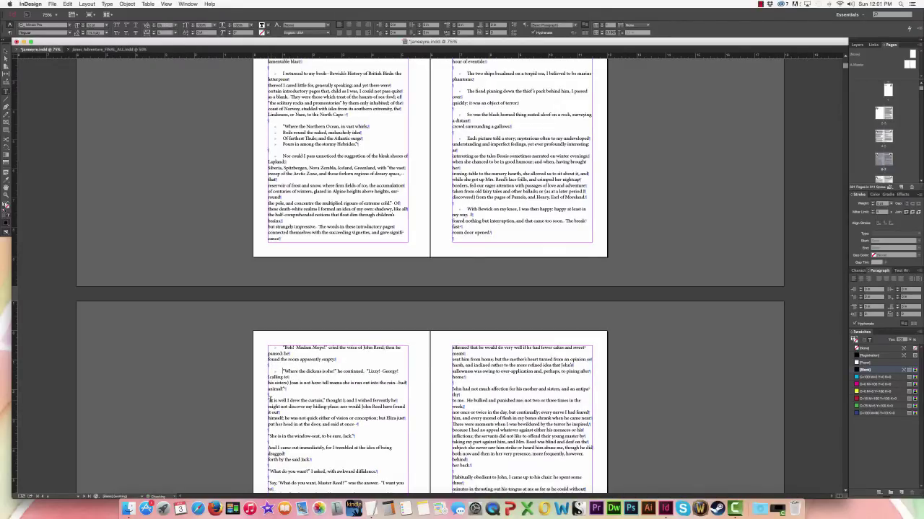
{"action": "left_click", "coordinate": [268, 400]}
{"action": "key", "text": "Tab"}
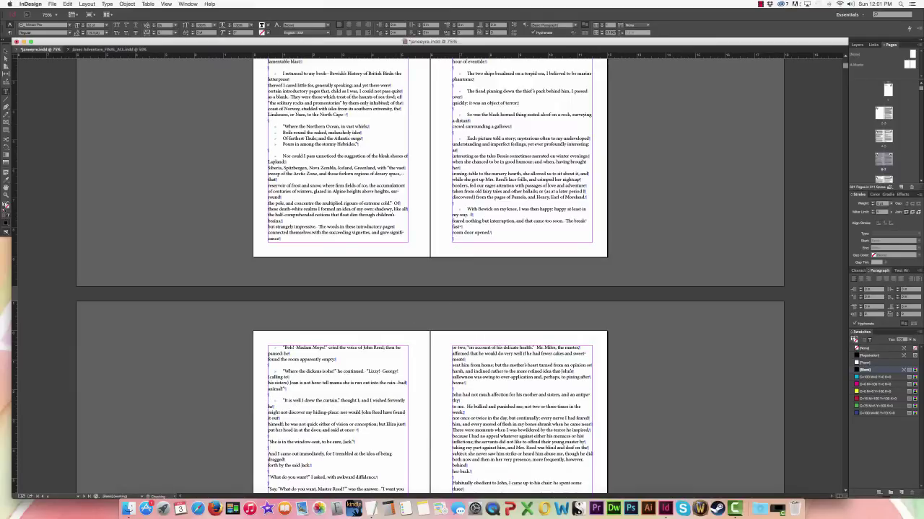
Step: Magnify the end of the "With Bewick on my knee" paragraph and highlight the paragraph mark after "room door opened."
{"action": "left_click", "coordinate": [6, 51]}
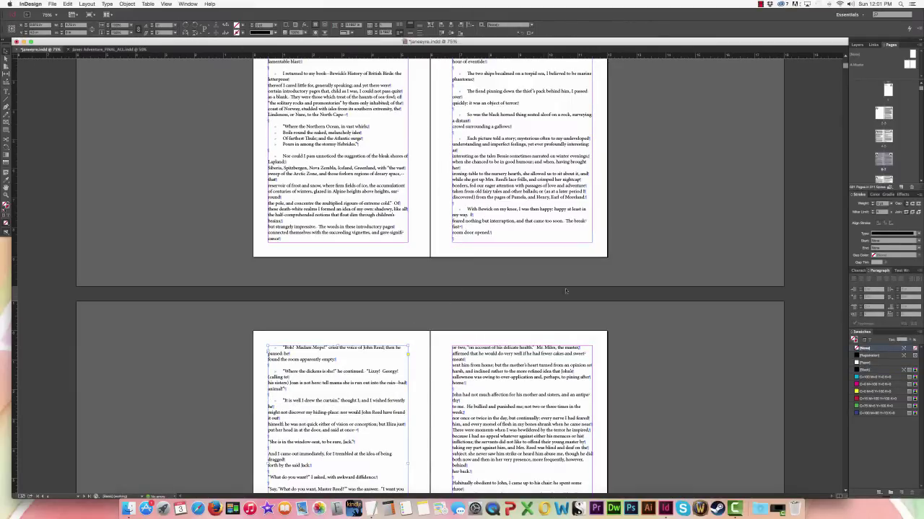
{"action": "key", "text": "super+space"}
{"action": "left_click_drag", "start_coordinate": [431, 194], "coordinate": [555, 260]}
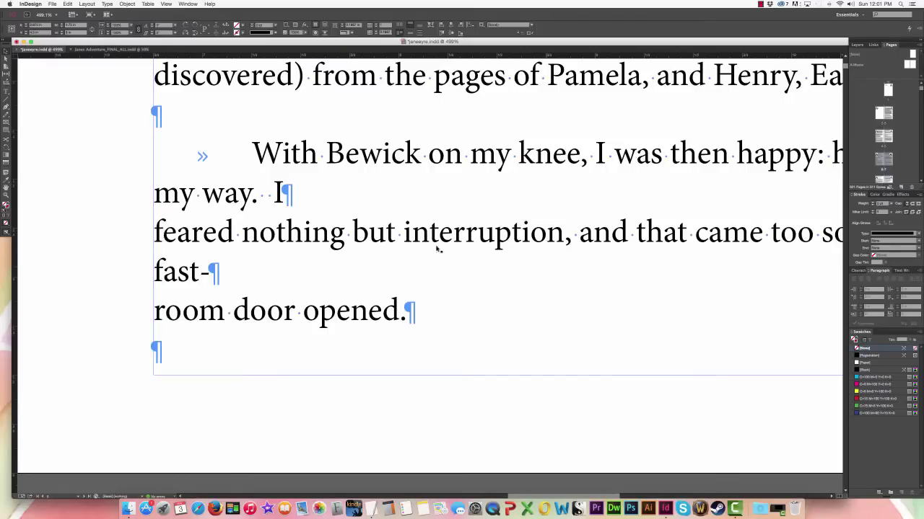
{"action": "double_click", "coordinate": [408, 317]}
{"action": "key", "text": "Right"}
{"action": "key", "text": "shift+Right"}
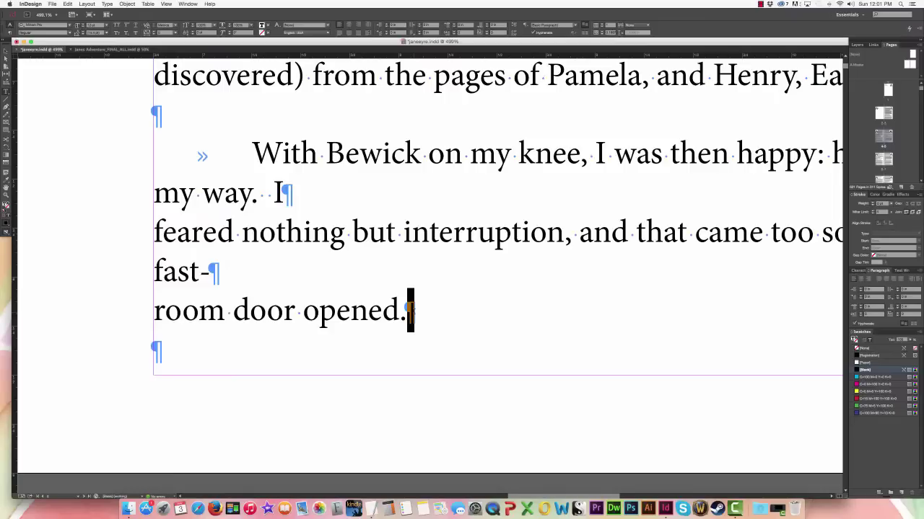
Step: Select the entire story text and use Find/Change to replace every paragraph return (^p) in the selection with a space
{"action": "key", "text": "super+0"}
{"action": "key", "text": "super+1"}
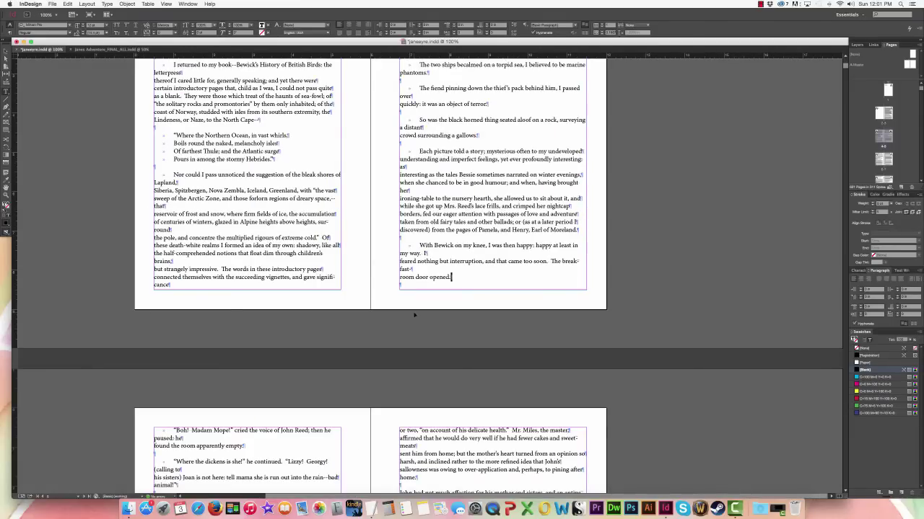
{"action": "key", "text": "super+a"}
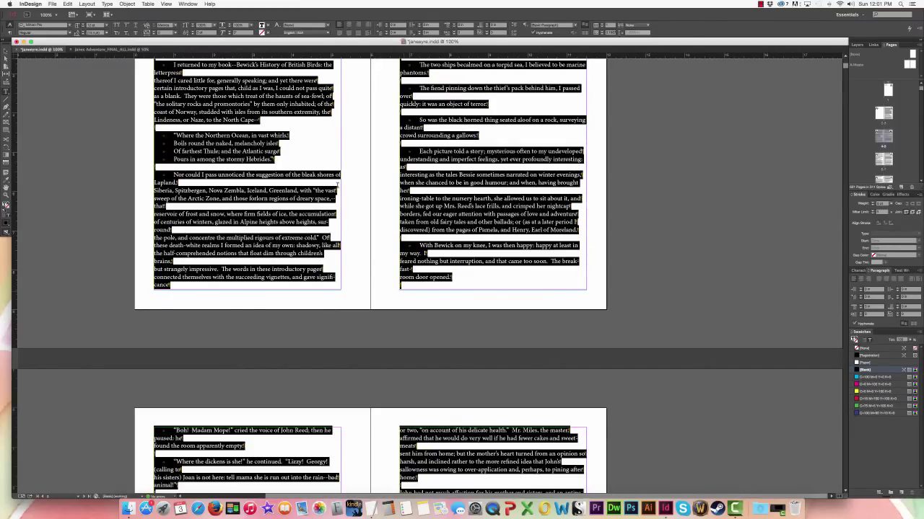
{"action": "left_click", "coordinate": [67, 4]}
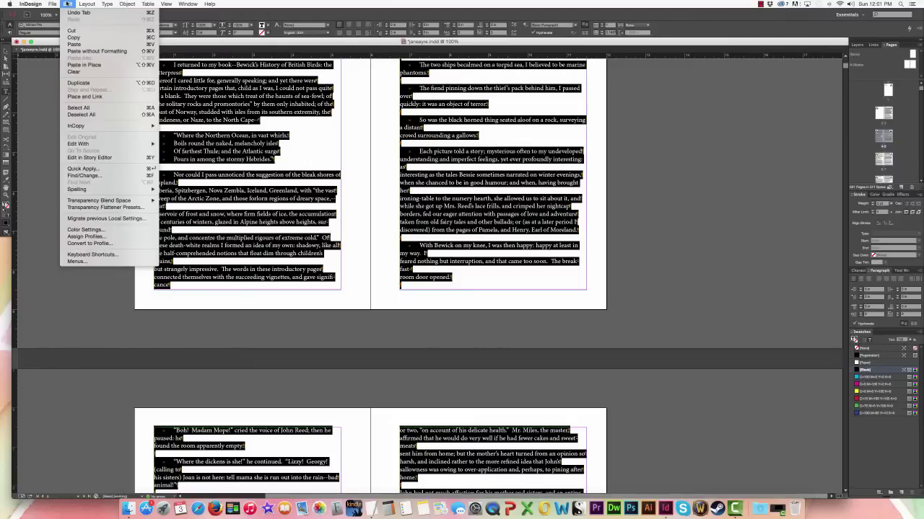
{"action": "left_click", "coordinate": [102, 176]}
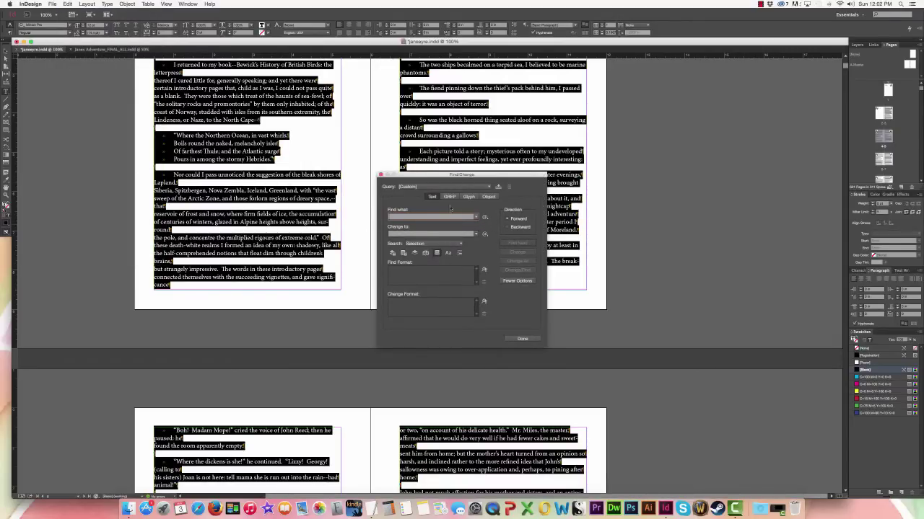
{"action": "type", "text": "^p"}
{"action": "left_click", "coordinate": [455, 236]}
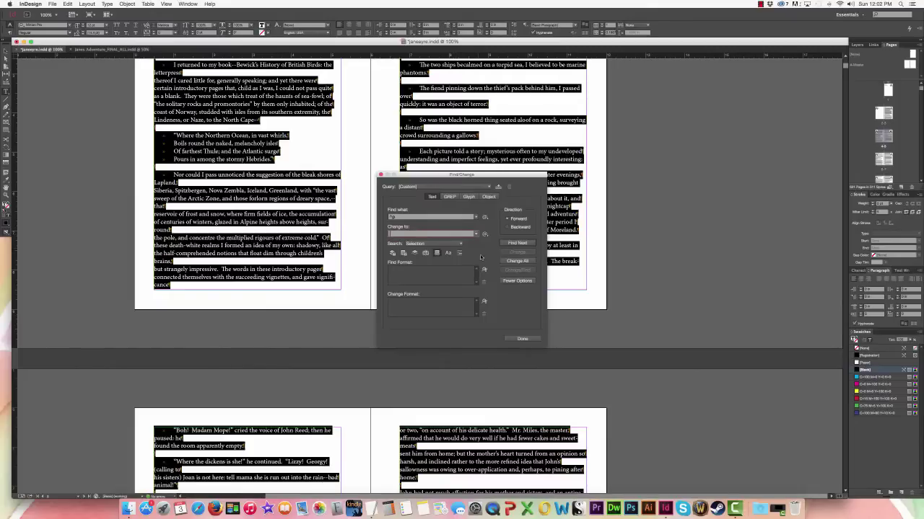
{"action": "left_click", "coordinate": [516, 263]}
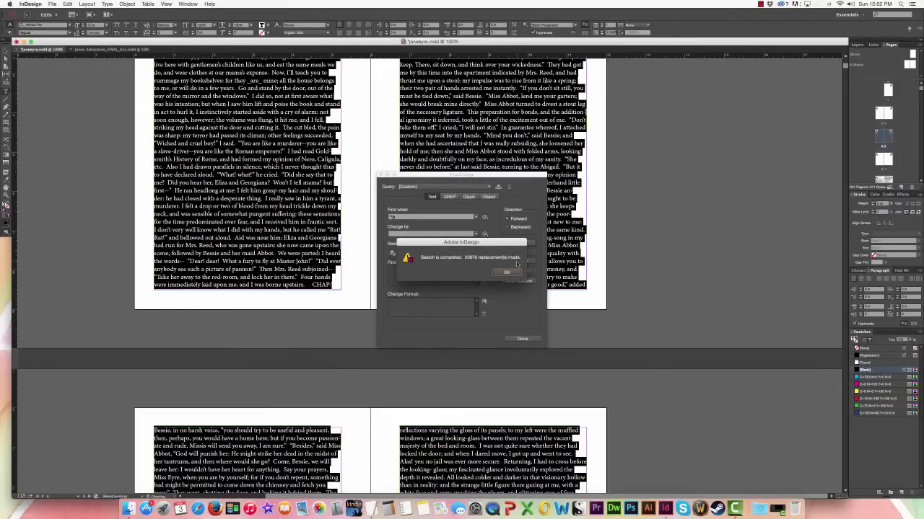
{"action": "left_click", "coordinate": [508, 272]}
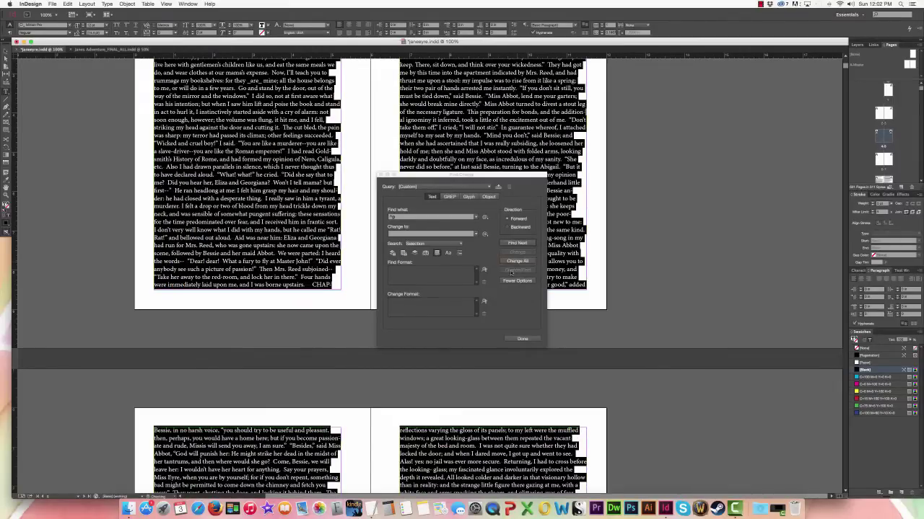
{"action": "left_click", "coordinate": [531, 339]}
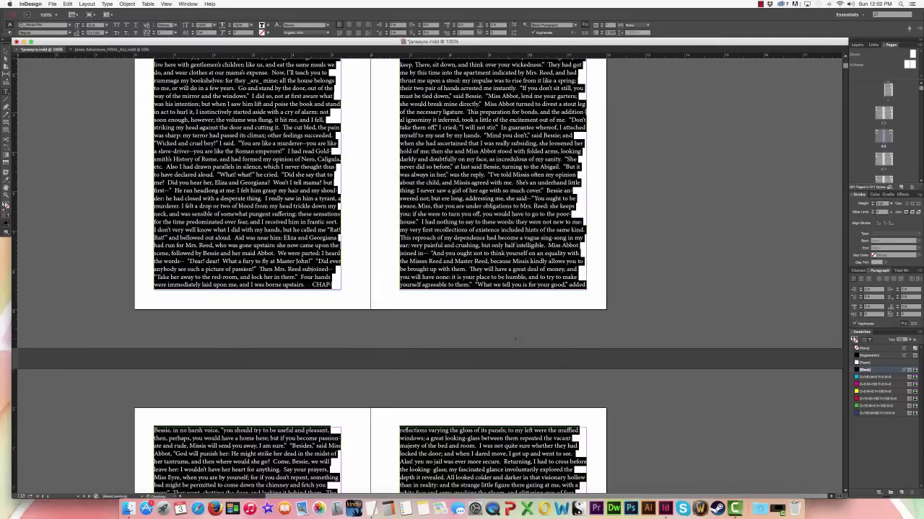
Step: On page 1, start new paragraphs at "There was no possibility," "I was glad of it" and "The said Eliza."
{"action": "double_click", "coordinate": [887, 90]}
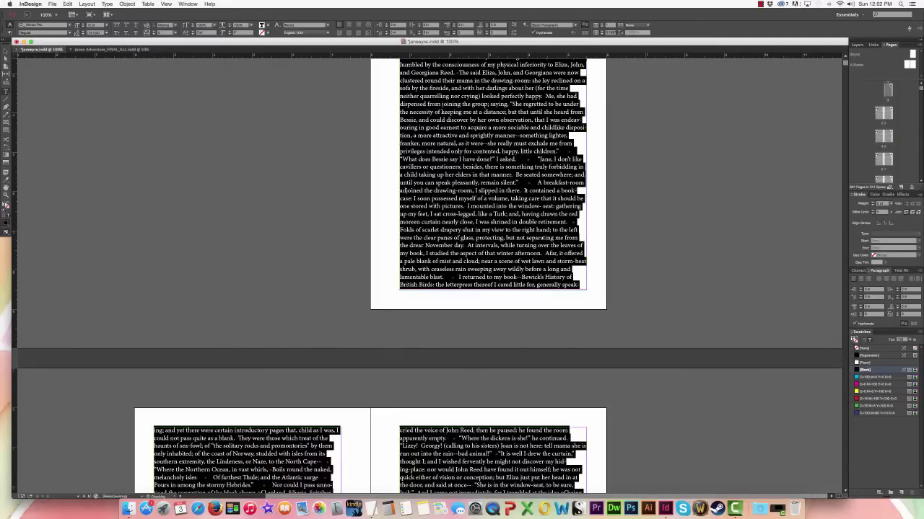
{"action": "scroll", "coordinate": [535, 203], "scroll_direction": "up", "scroll_amount": 5}
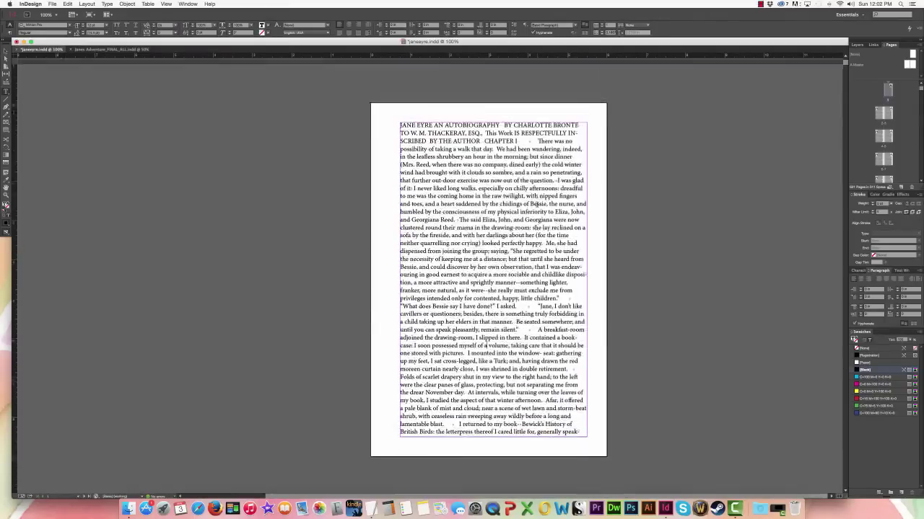
{"action": "left_click", "coordinate": [524, 148]}
{"action": "key", "text": "Return"}
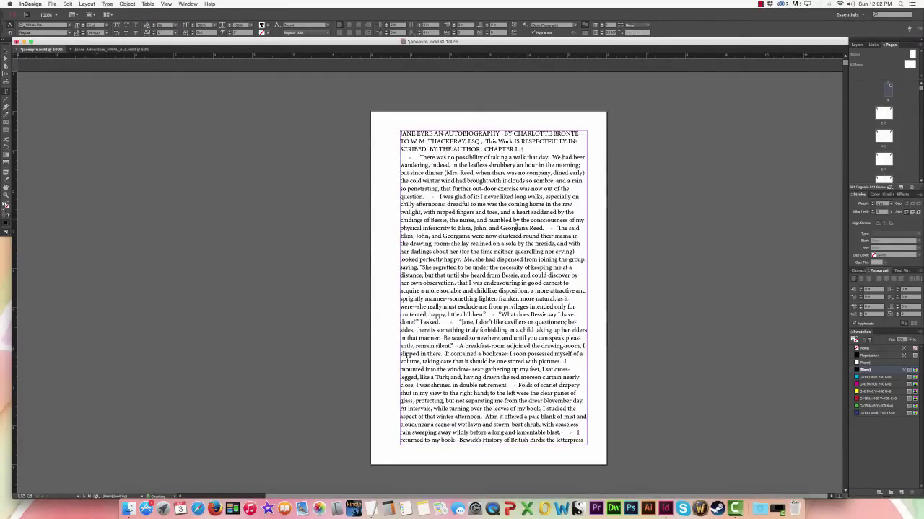
{"action": "left_click", "coordinate": [424, 196]}
{"action": "key", "text": "Return"}
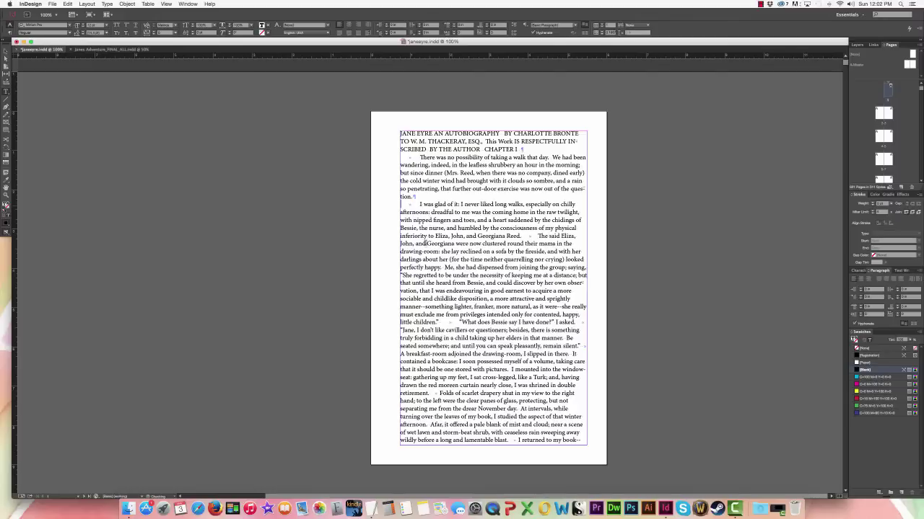
{"action": "left_click", "coordinate": [522, 236]}
{"action": "key", "text": "Return"}
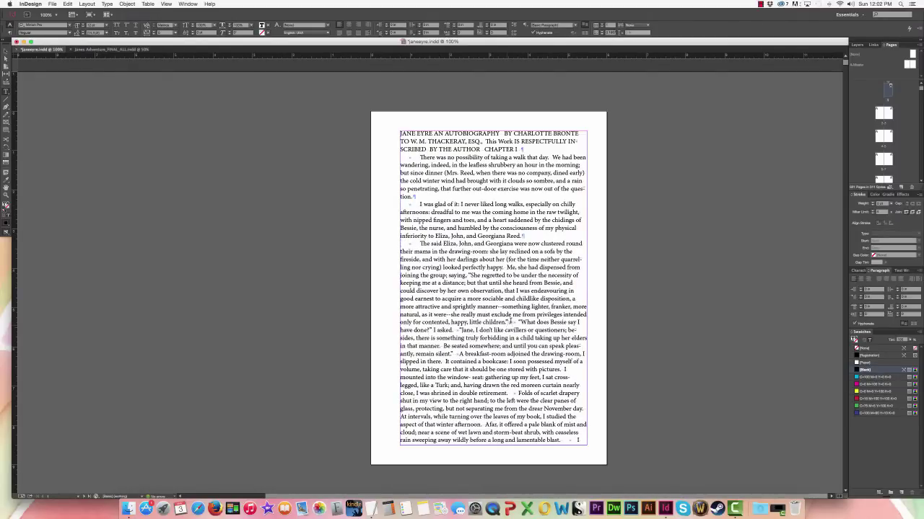
Step: Start new paragraphs at "What does Bessie say," "Jane, I don't like cavillers," "A breakfast-room adjoined" and "Folds of scarlet drapery."
{"action": "left_click", "coordinate": [508, 323]}
{"action": "key", "text": "Return"}
{"action": "left_click", "coordinate": [537, 330]}
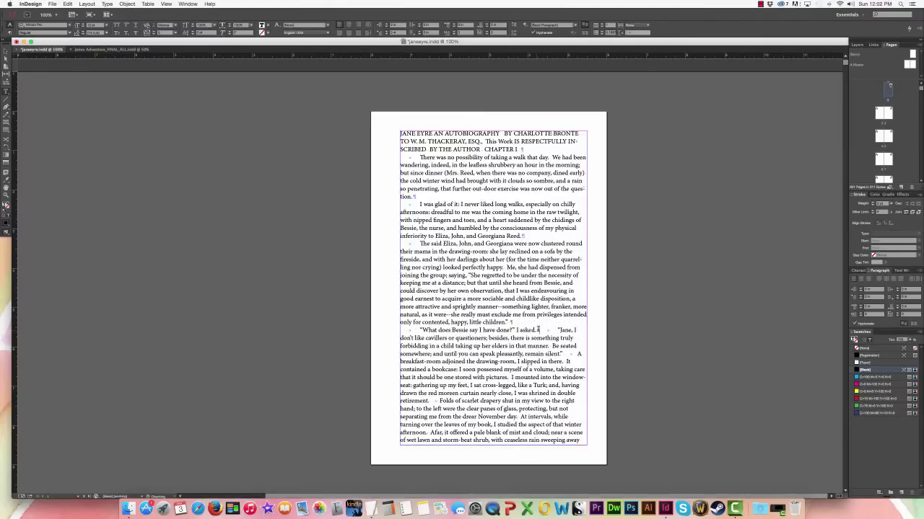
{"action": "key", "text": "Return"}
{"action": "left_click", "coordinate": [441, 361]}
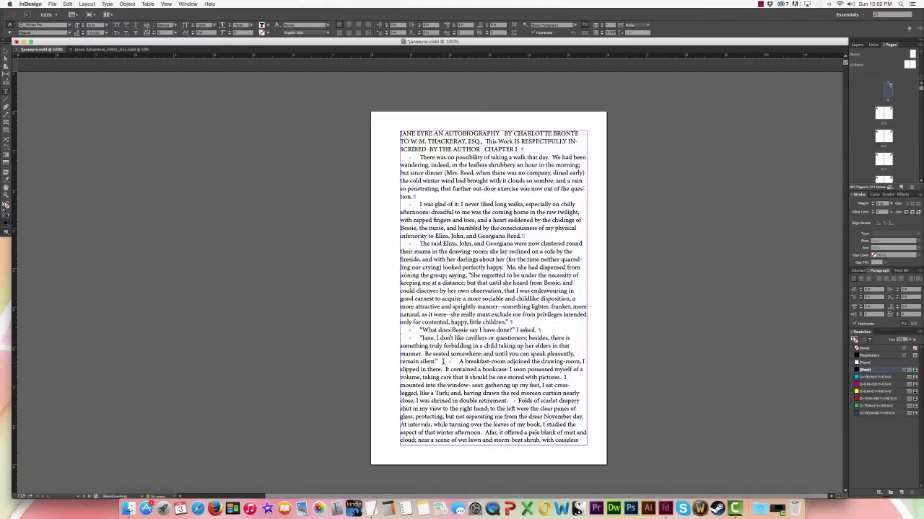
{"action": "key", "text": "Return"}
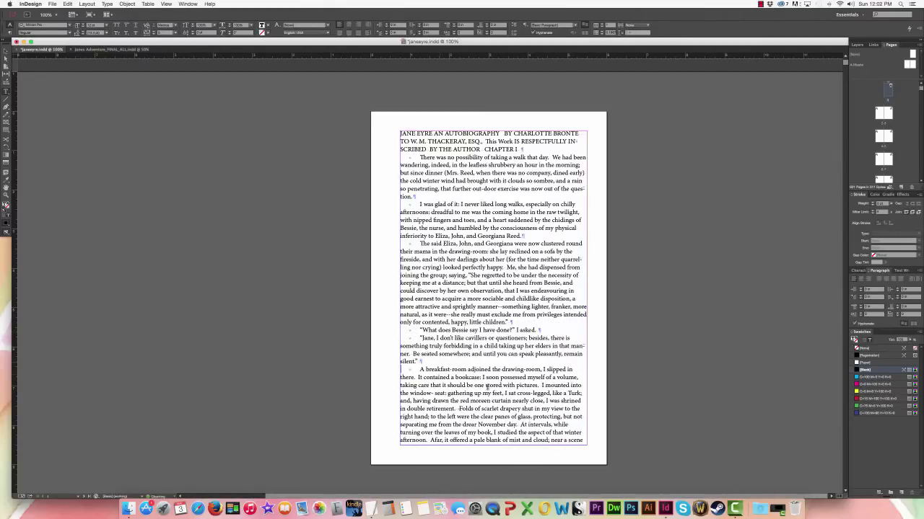
{"action": "left_click", "coordinate": [456, 409]}
{"action": "key", "text": "Return"}
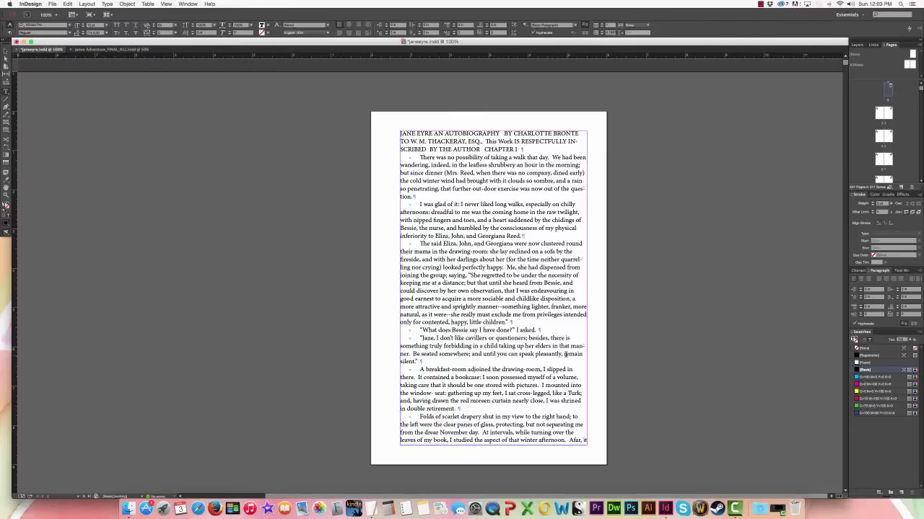
Step: On page 2, start a new paragraph at "I returned to my book."
{"action": "scroll", "coordinate": [361, 320], "scroll_direction": "down", "scroll_amount": 5}
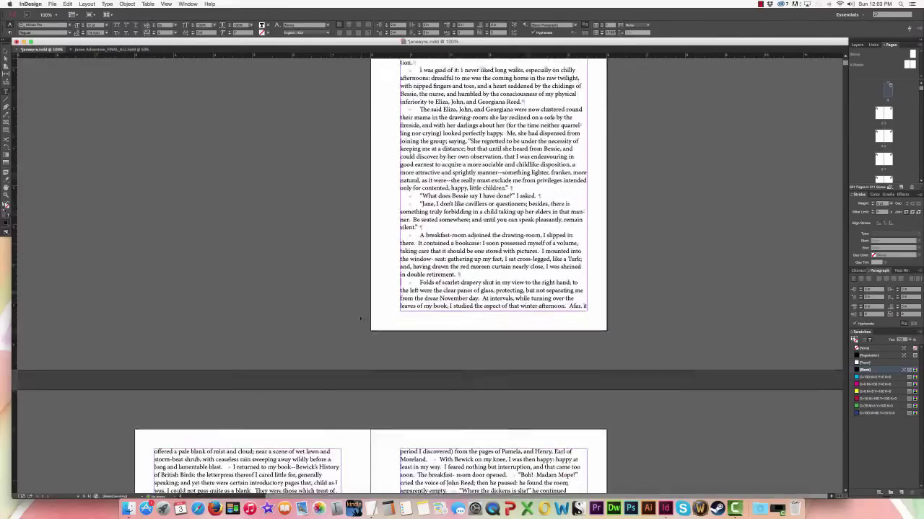
{"action": "scroll", "coordinate": [360, 320], "scroll_direction": "down", "scroll_amount": 4}
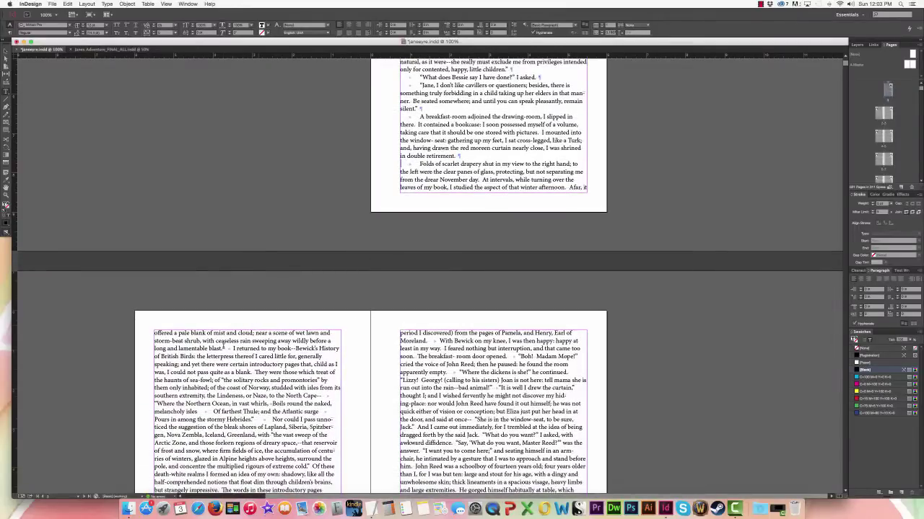
{"action": "left_click", "coordinate": [224, 348]}
{"action": "key", "text": "Return"}
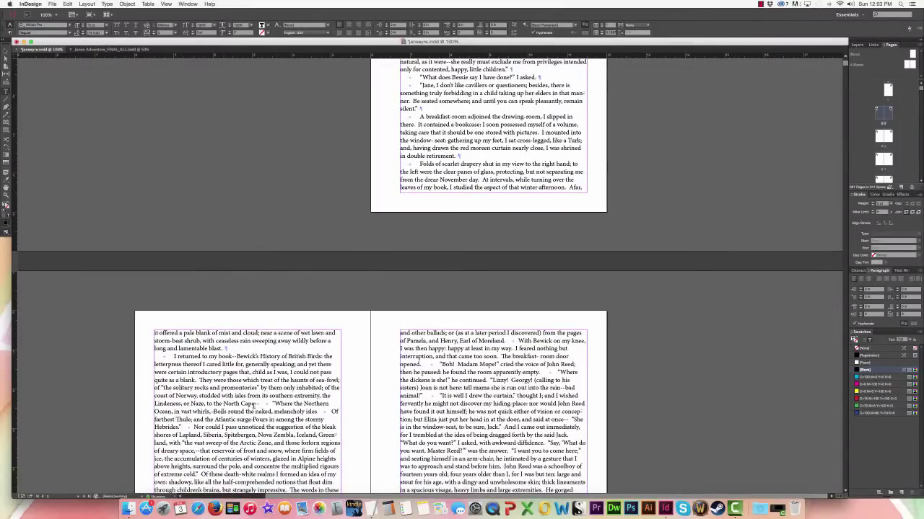
Step: Put each of the four verse lines, from "Where the Northern Ocean" to "Pours in among the stormy Hebrides," in its own paragraph
{"action": "left_click", "coordinate": [261, 405]}
{"action": "key", "text": "Return"}
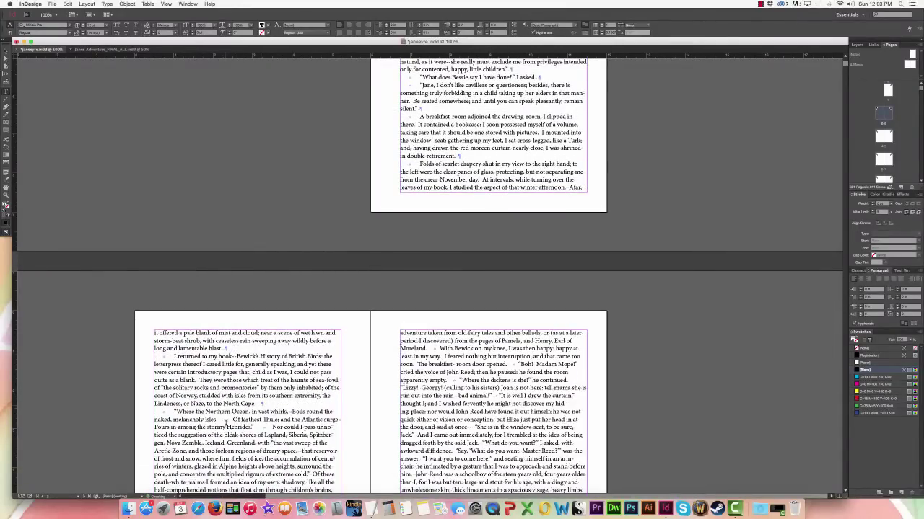
{"action": "left_click", "coordinate": [222, 422]}
{"action": "key", "text": "Return"}
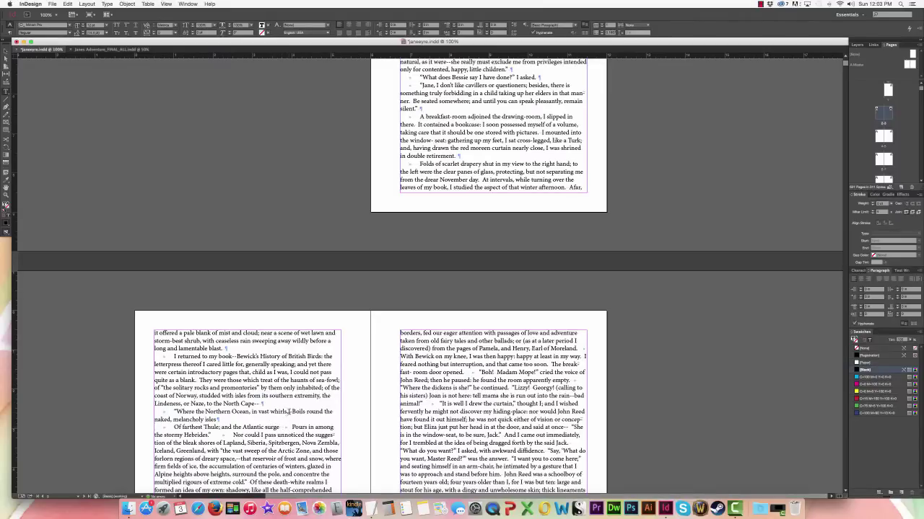
{"action": "left_click", "coordinate": [290, 412]}
{"action": "key", "text": "Return"}
{"action": "left_click", "coordinate": [280, 428]}
{"action": "key", "text": "Return"}
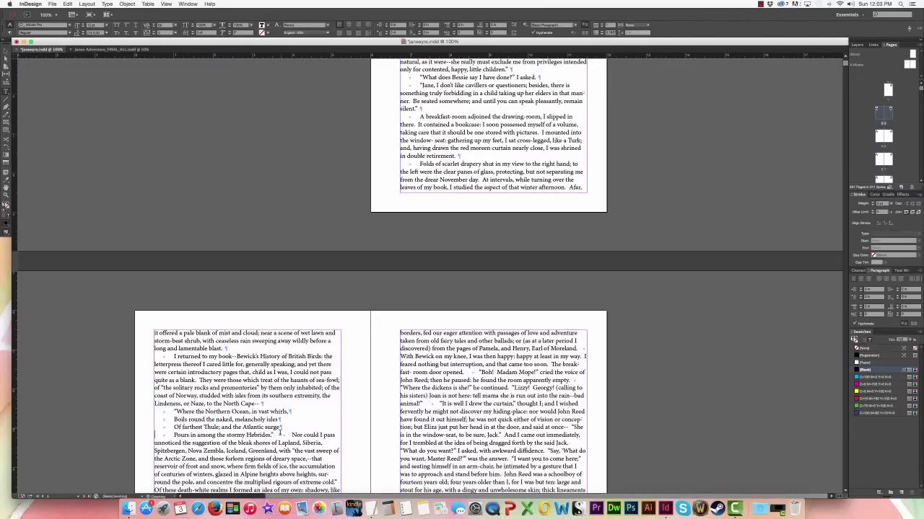